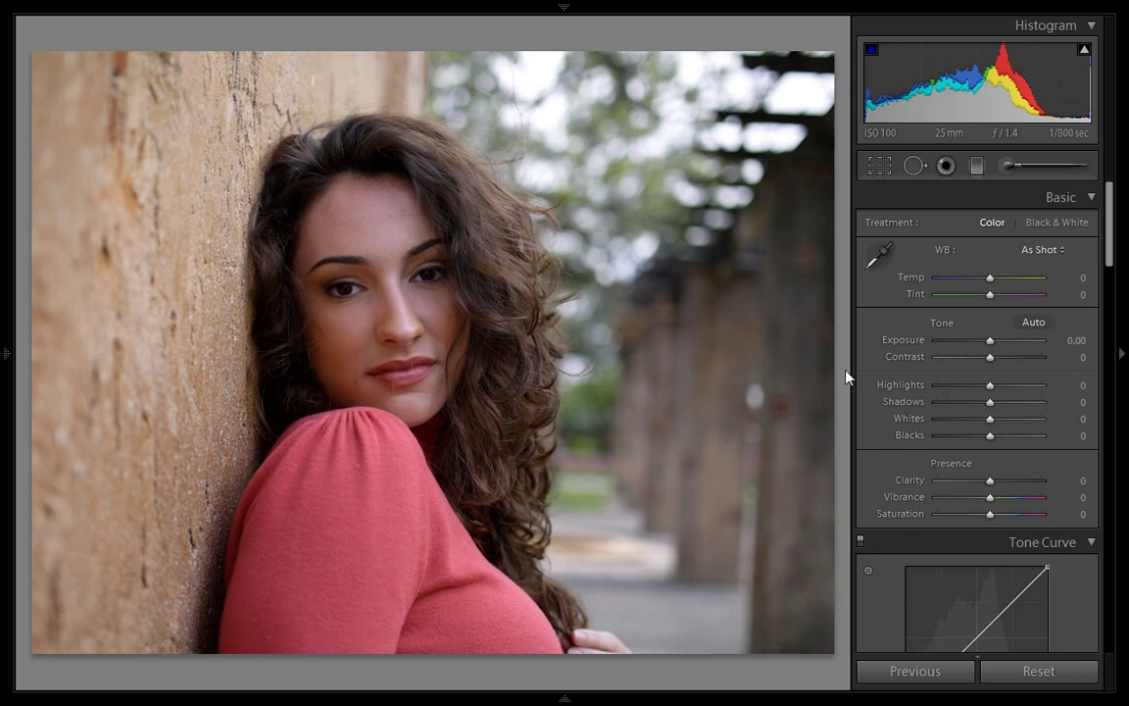
left_click(565, 8)
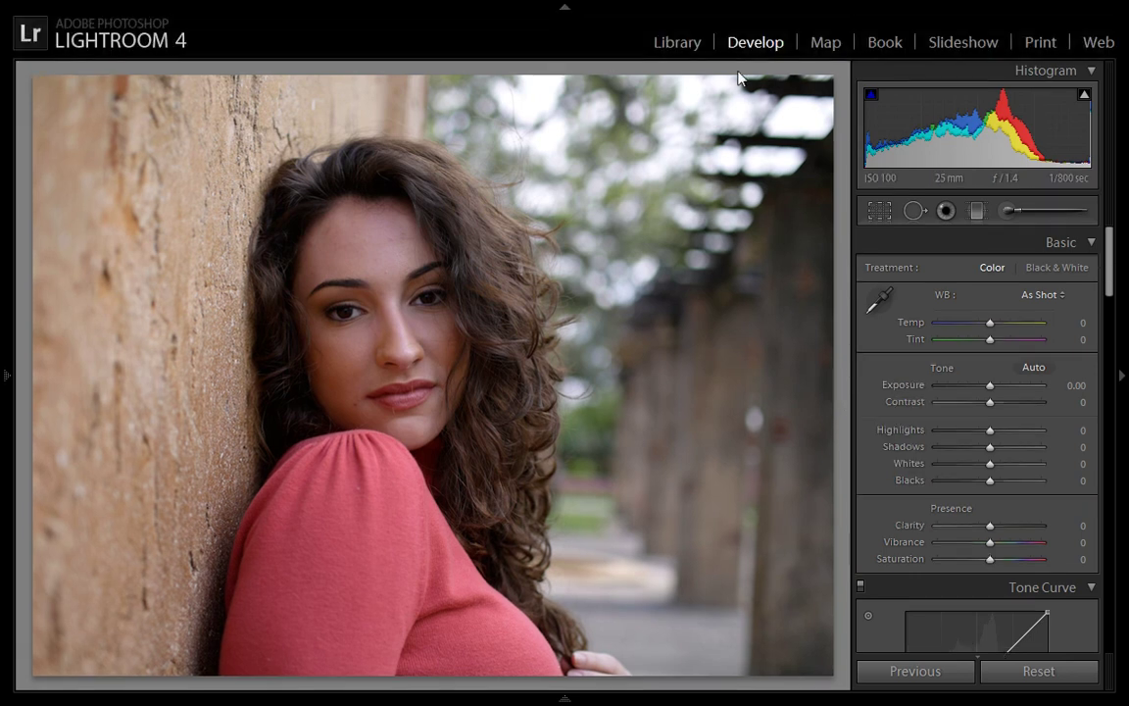
mouse_move(564, 8)
left_click(565, 10)
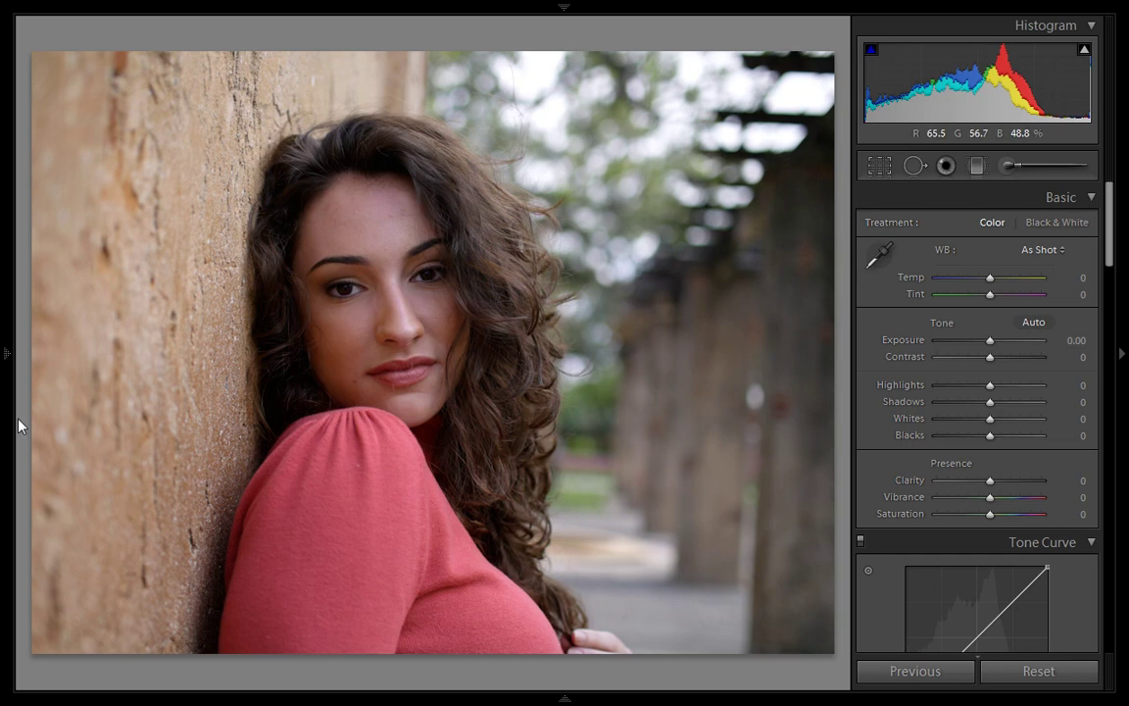
Step: Convert the portrait to the Black & White treatment
mouse_move(4, 398)
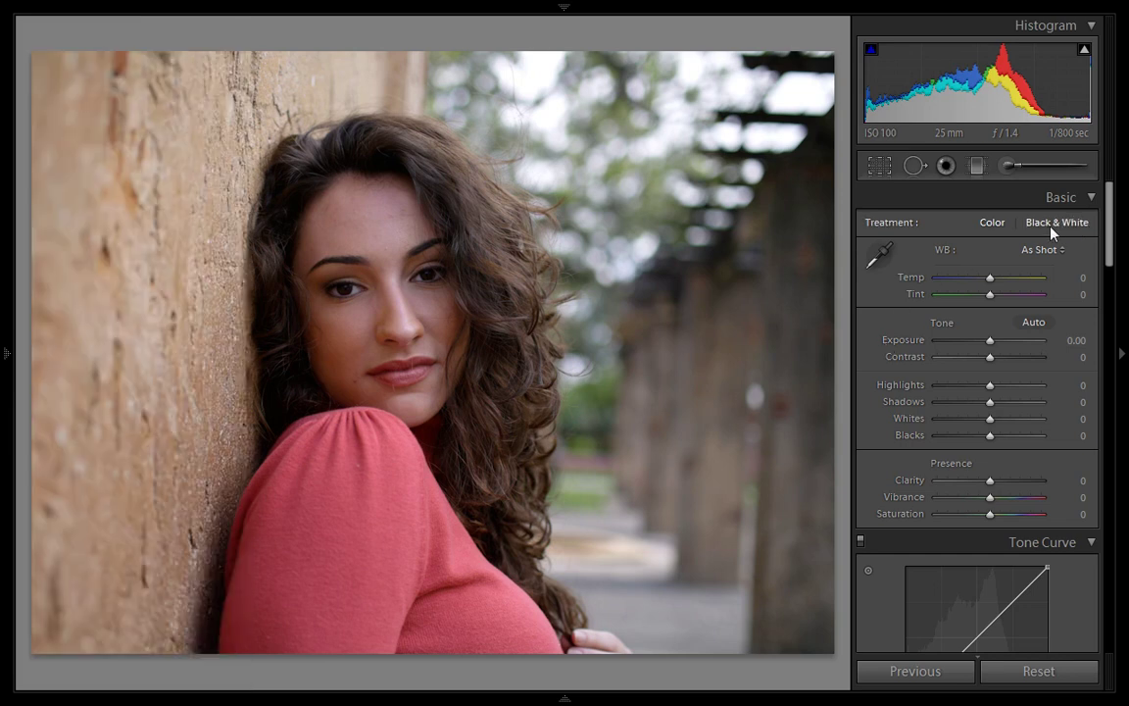
left_click(1052, 226)
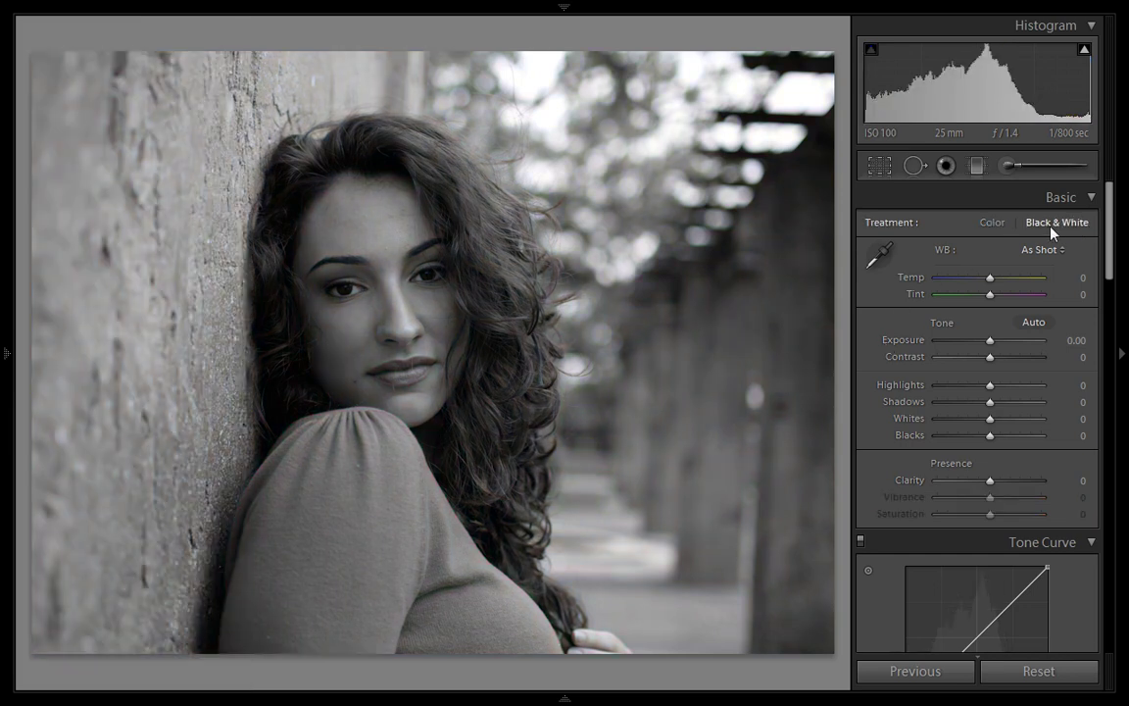
Step: Save the current state of the photo as a snapshot named bw1
left_click(6, 355)
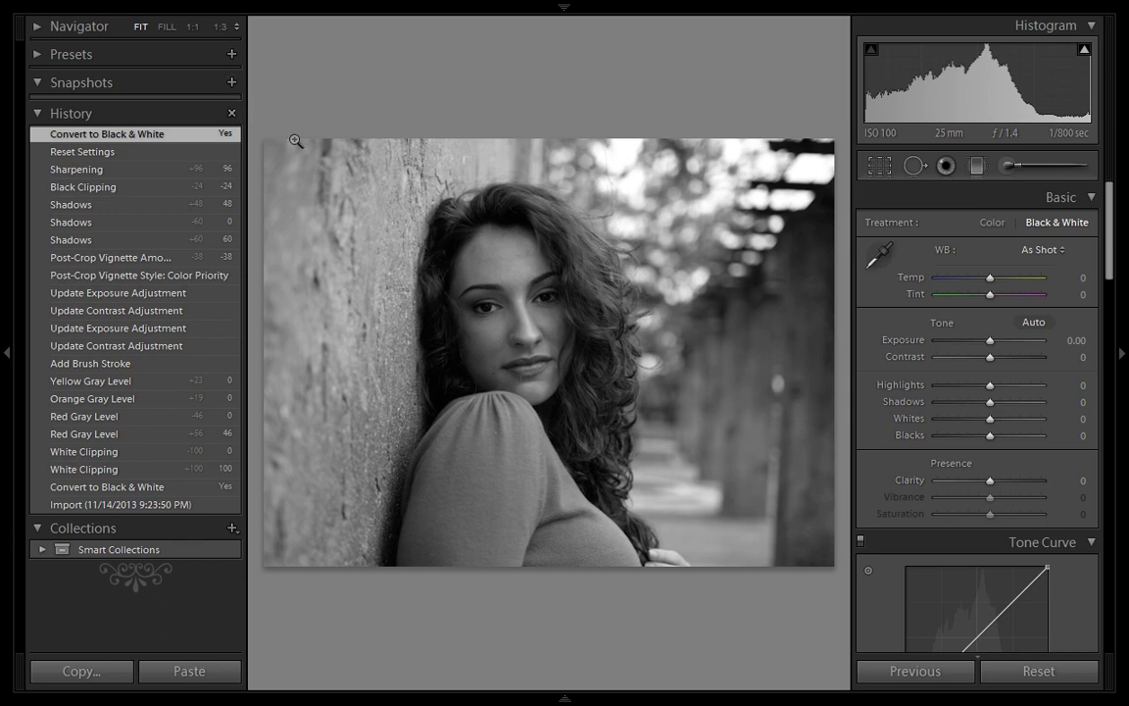
left_click(231, 83)
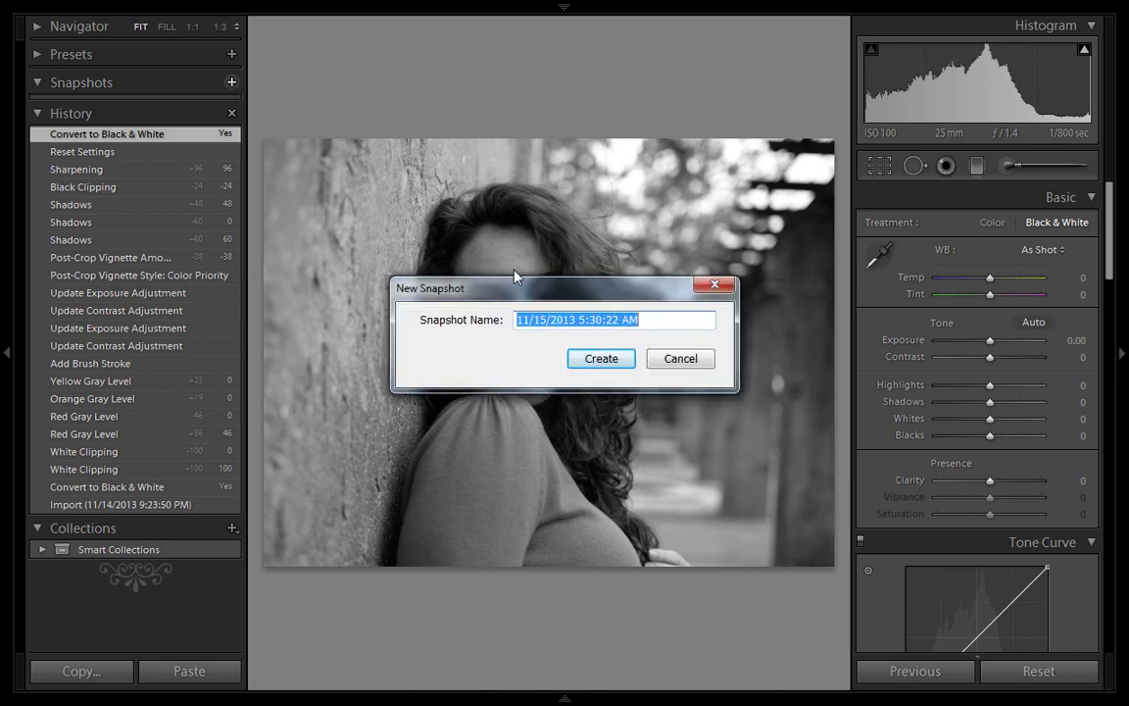
type("bw1")
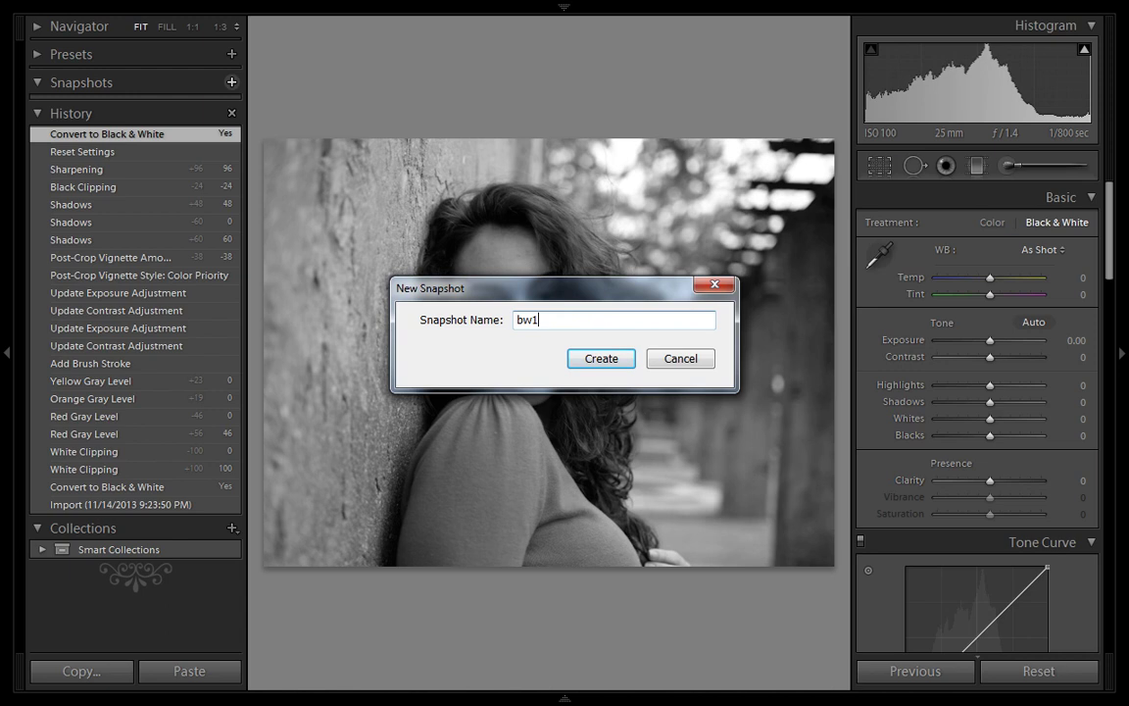
left_click(598, 361)
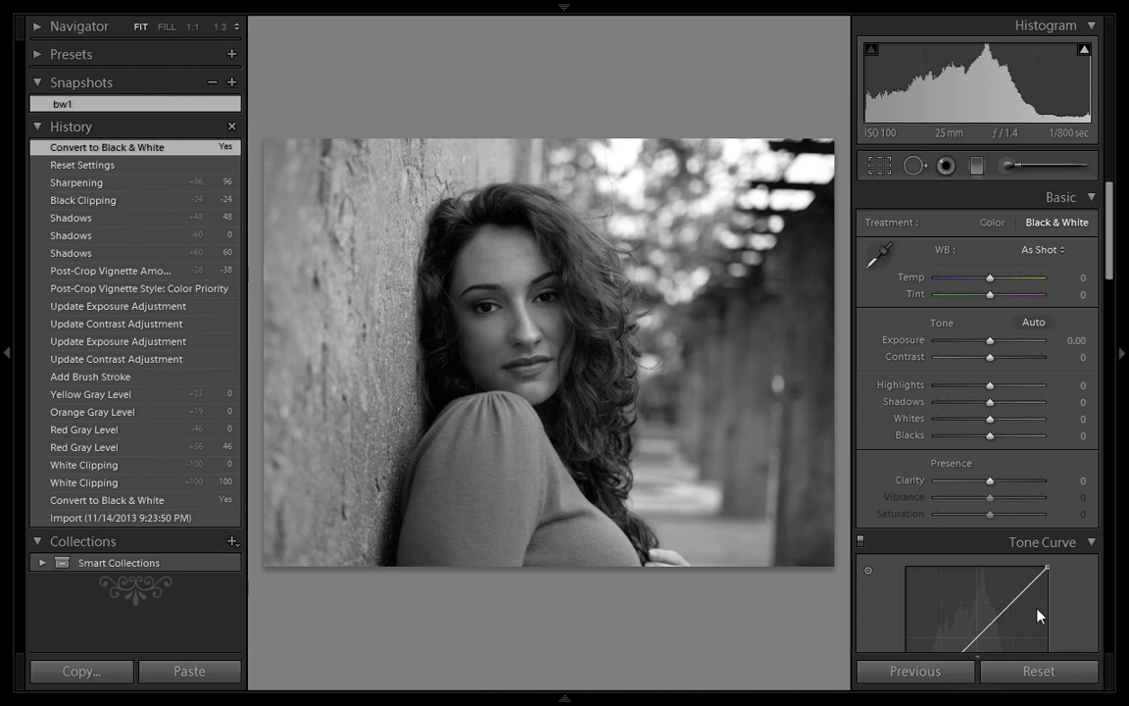
left_click(3, 357)
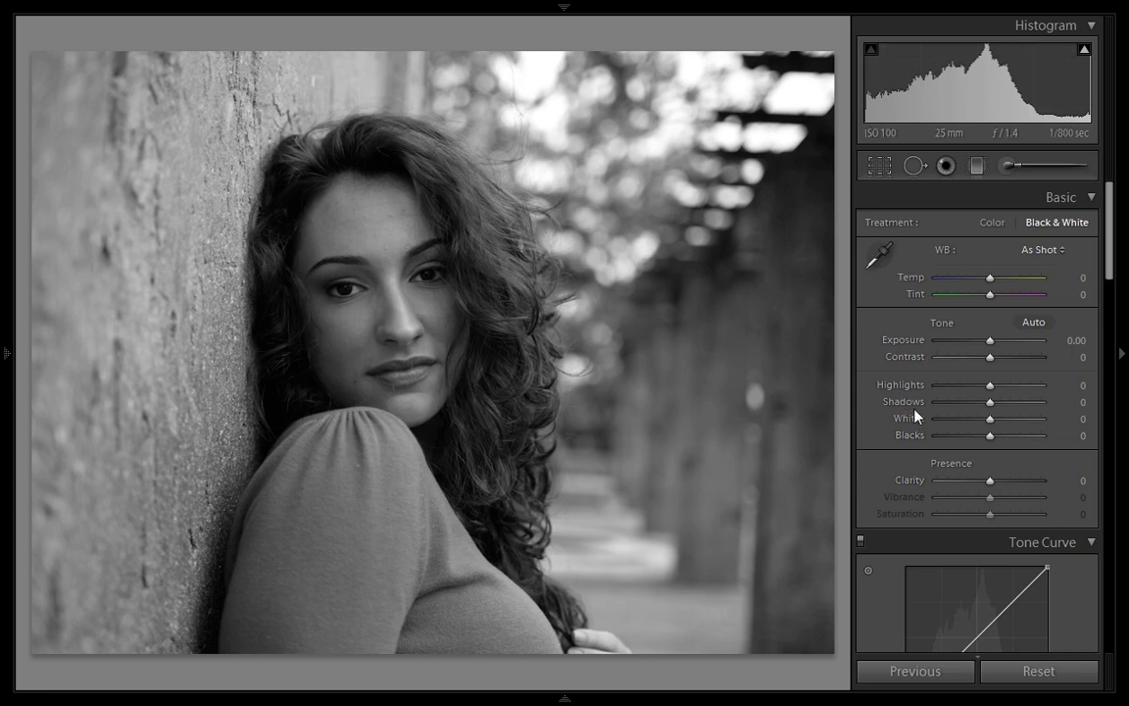
Step: Lower the Highlights to -58 and raise the Whites to +58
left_click_drag(990, 387, 960, 391)
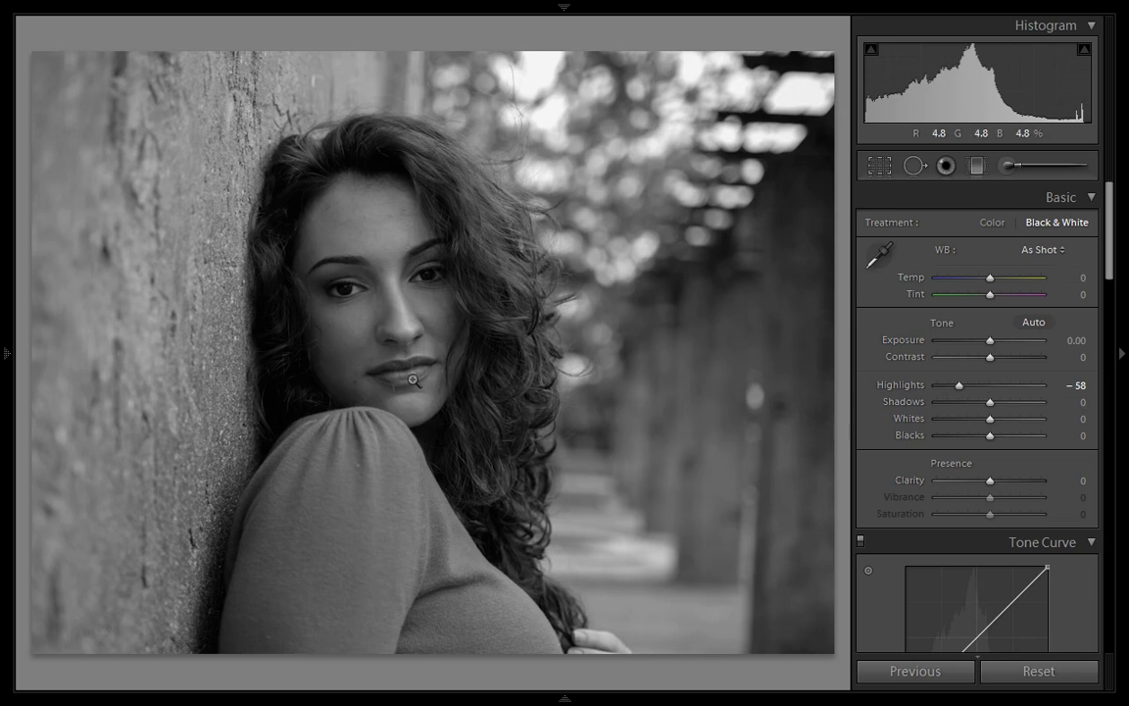
left_click_drag(990, 419, 1020, 420)
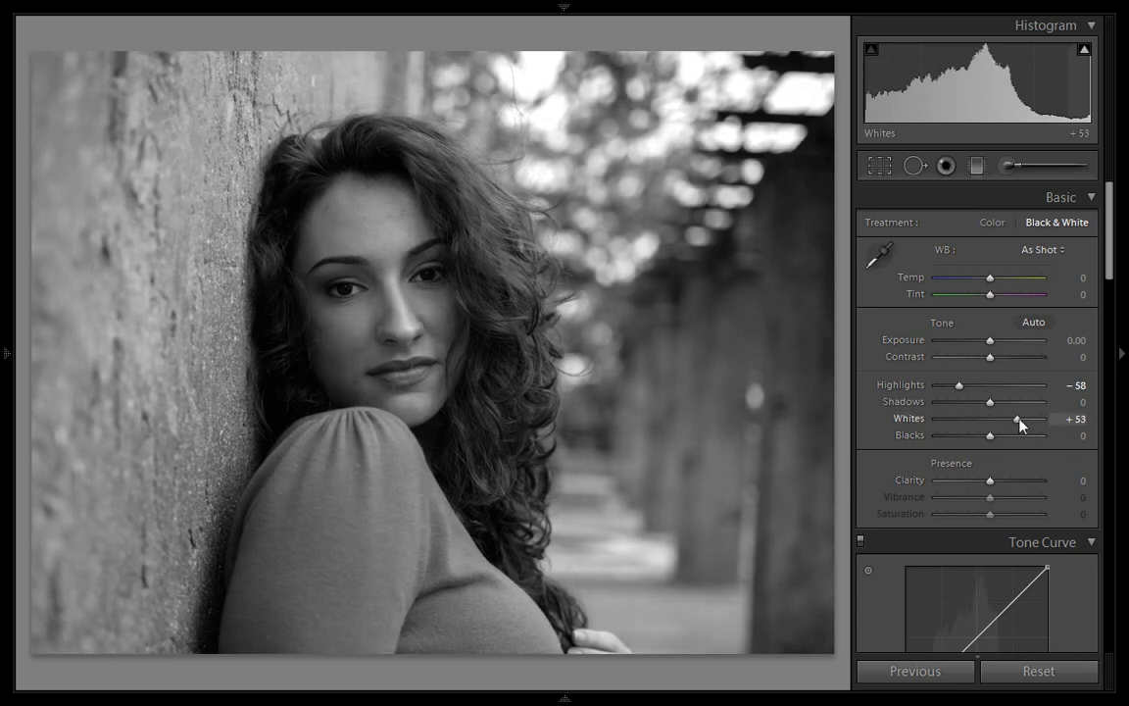
left_click_drag(1020, 419, 1022, 422)
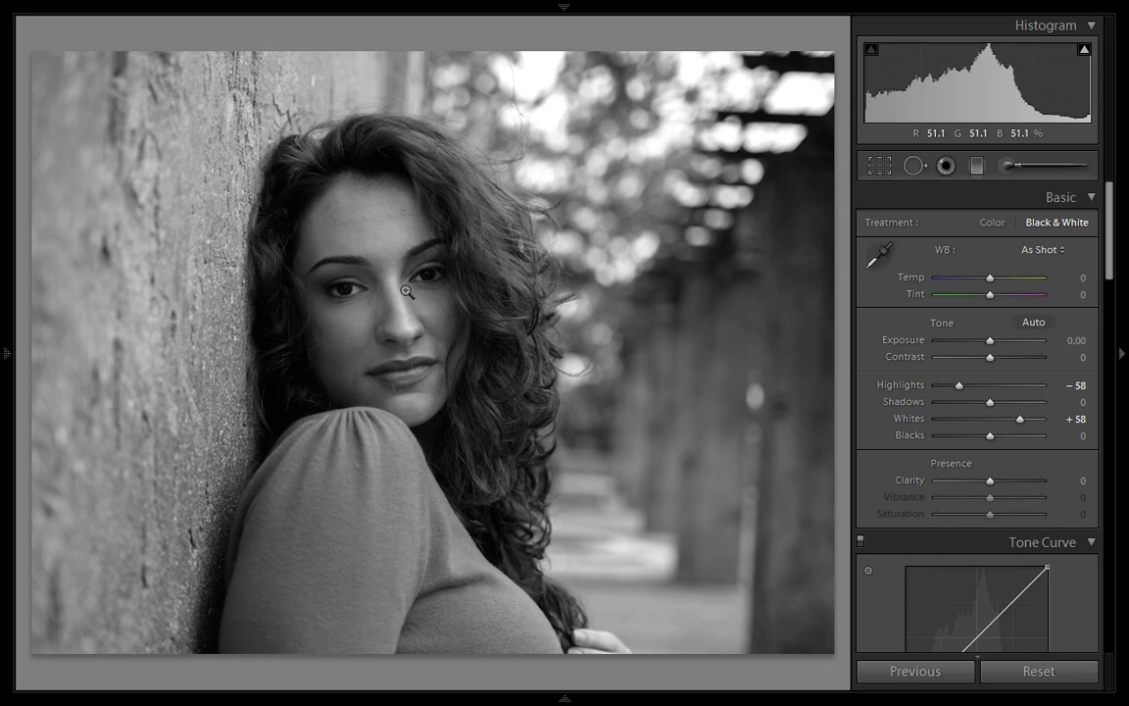
Step: Save the adjusted version of the photo as a snapshot named bw2
left_click(3, 294)
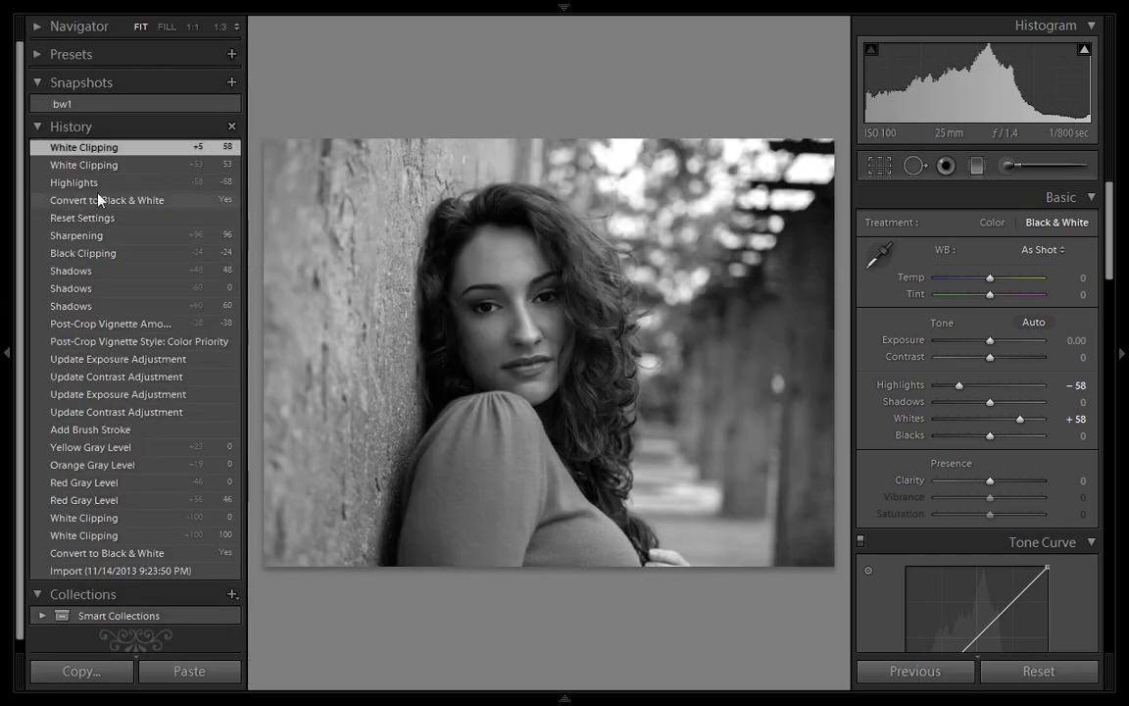
left_click(231, 82)
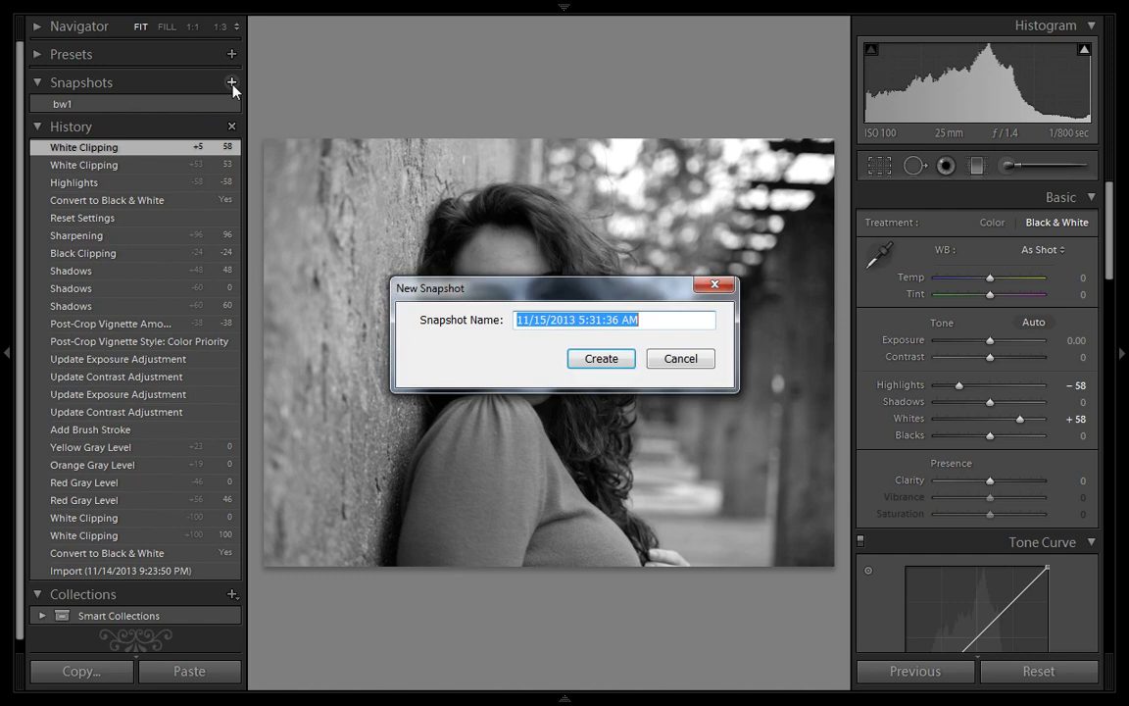
type("bw2")
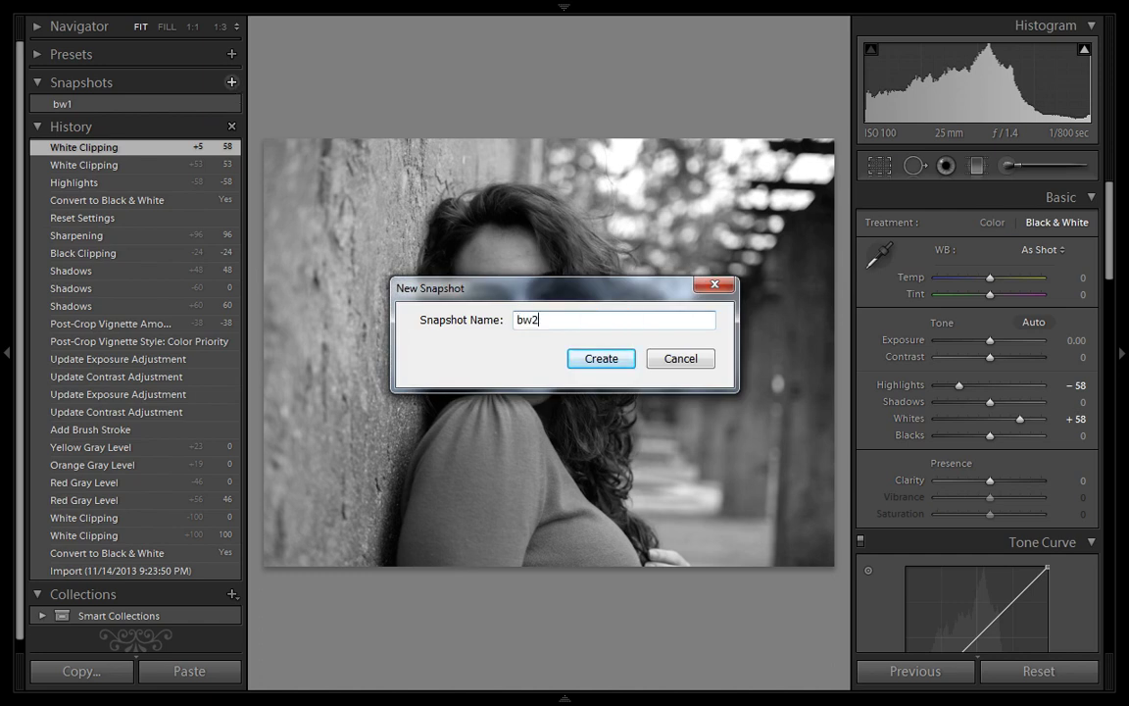
left_click(593, 359)
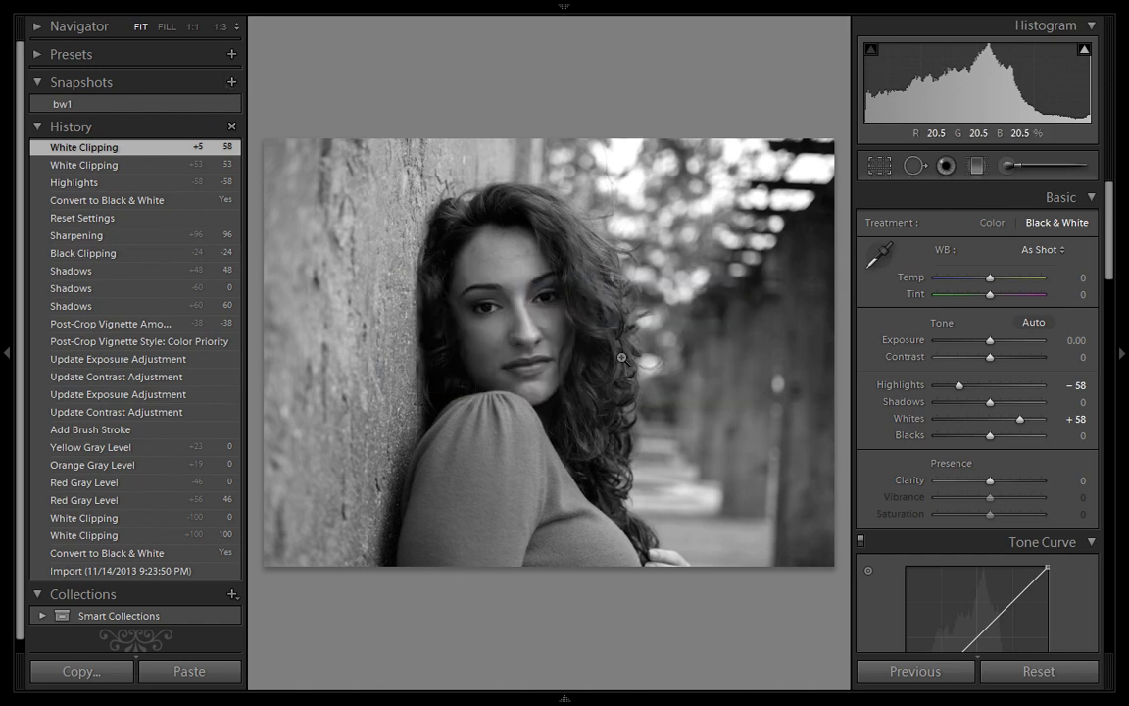
left_click(3, 329)
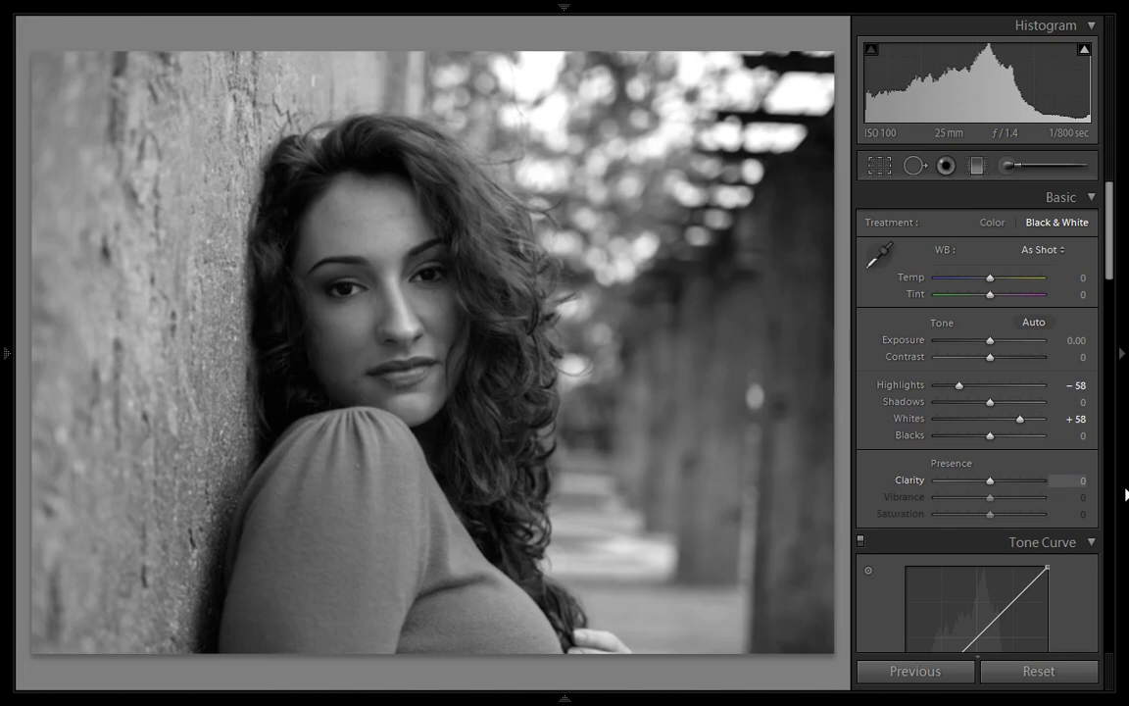
Step: Reset the Whites adjustment to 0
double_click(904, 419)
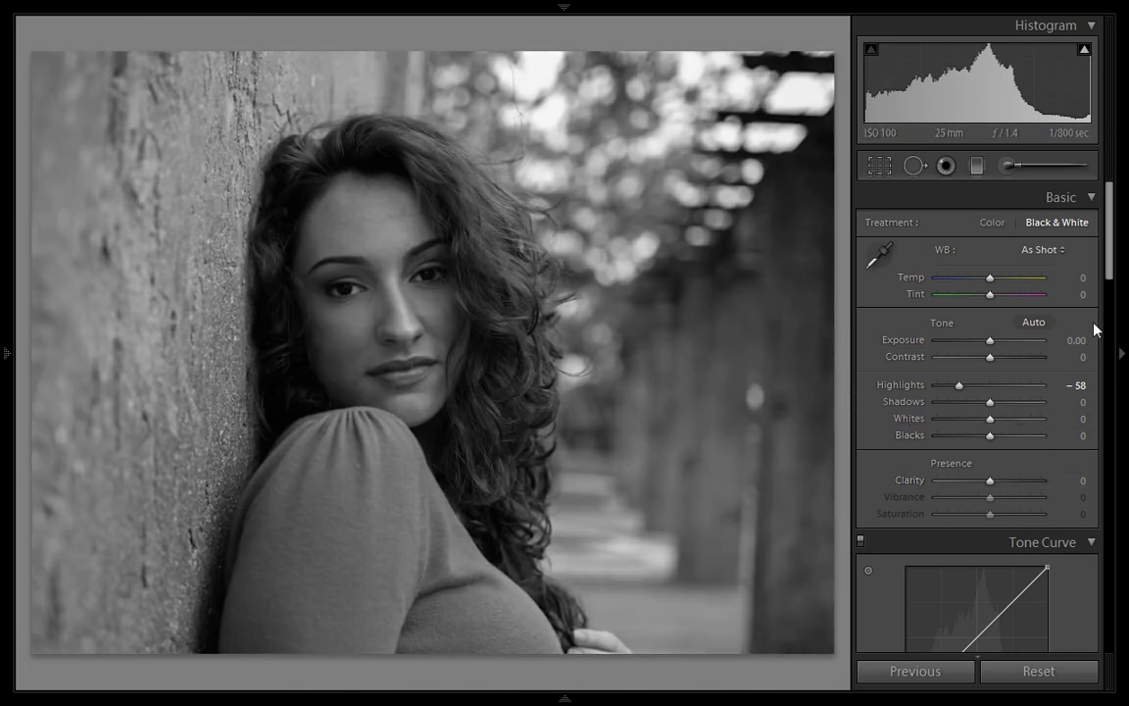
Step: Raise the Red level of the Black & White Mix to +58 using the targeted adjustment tool on the photo
left_click_drag(1111, 262, 1110, 277)
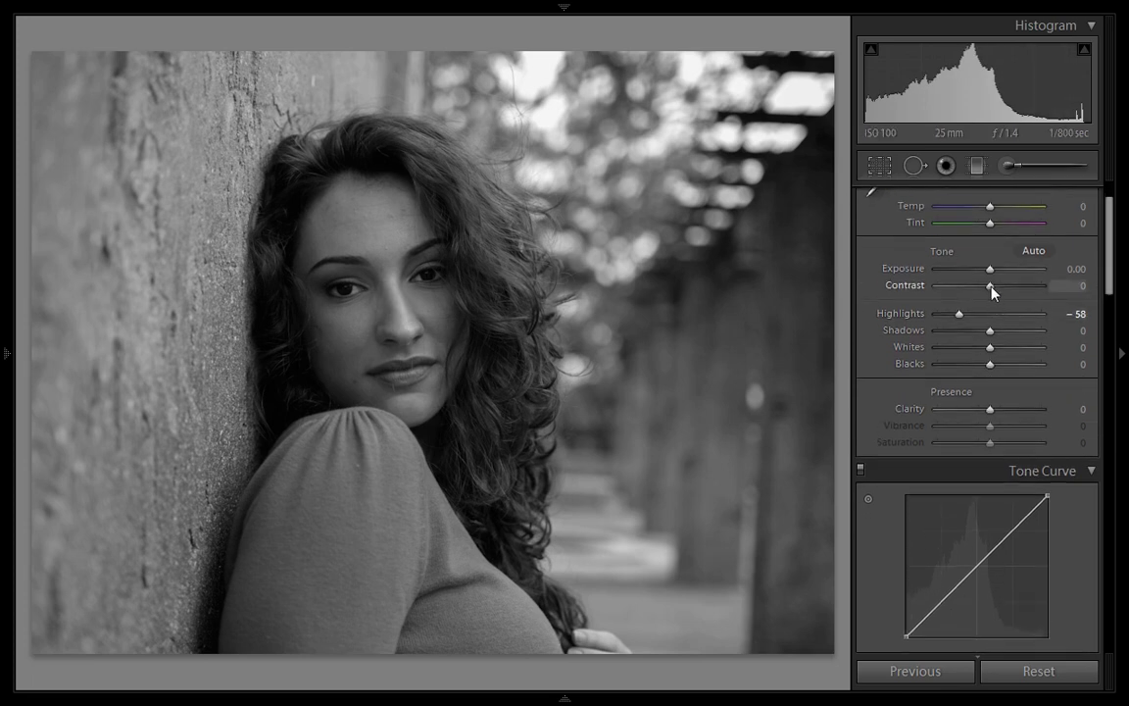
left_click_drag(1112, 265, 1111, 357)
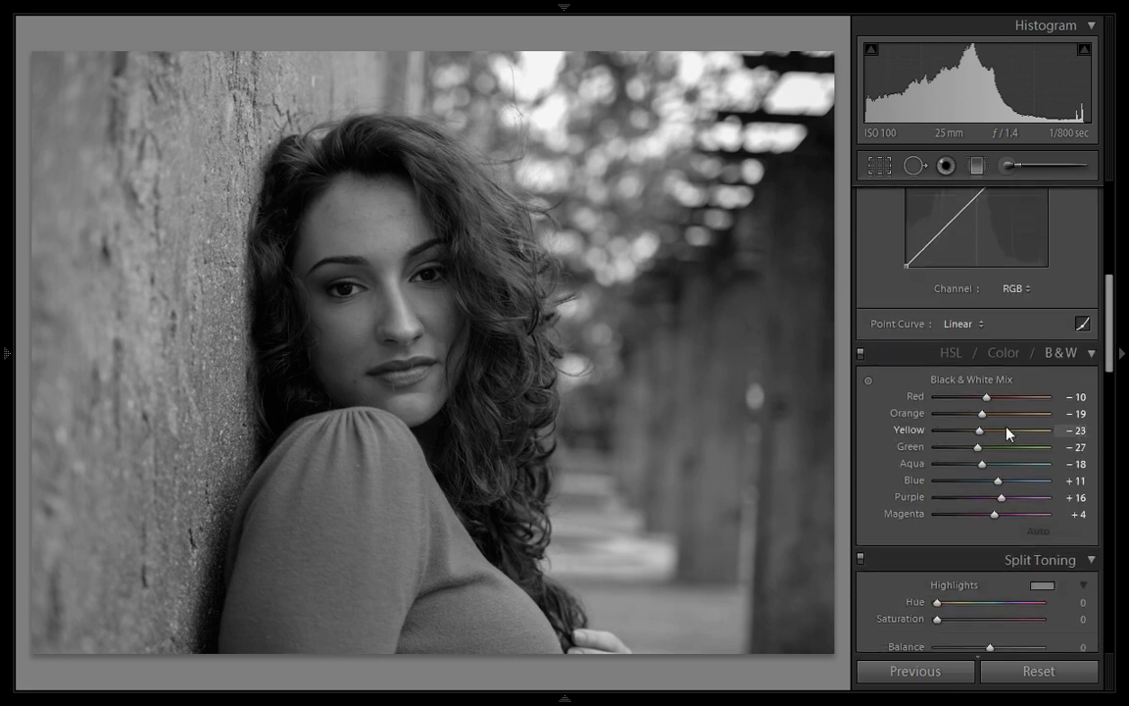
left_click(868, 380)
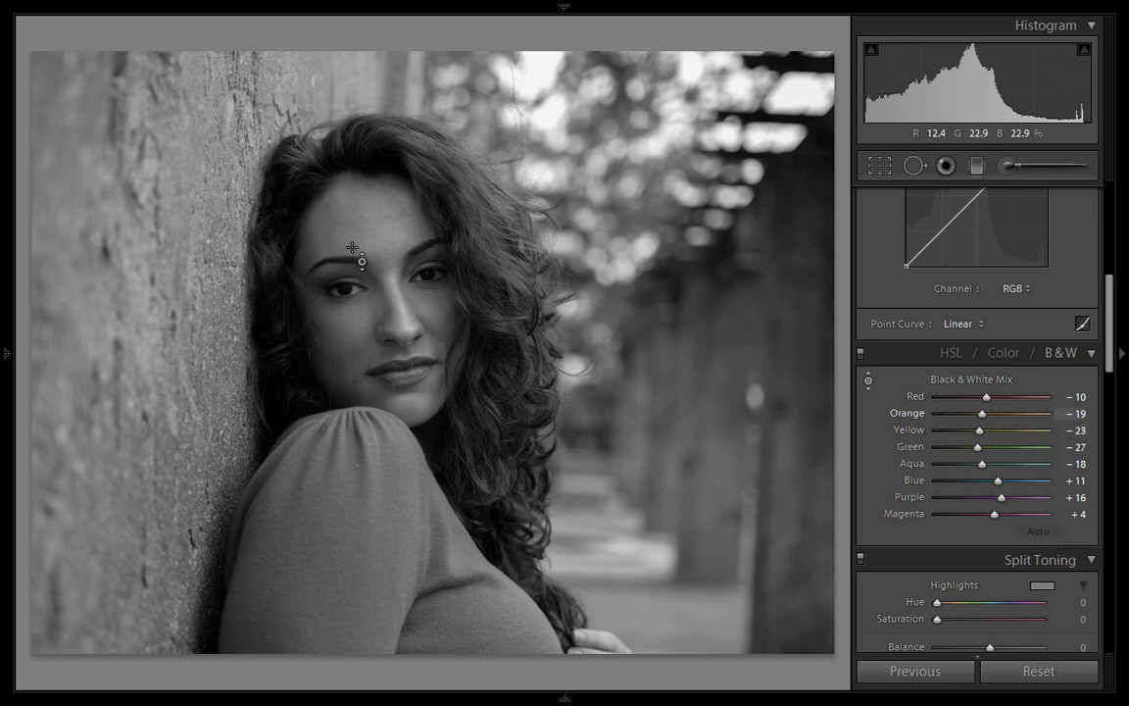
key("Up")
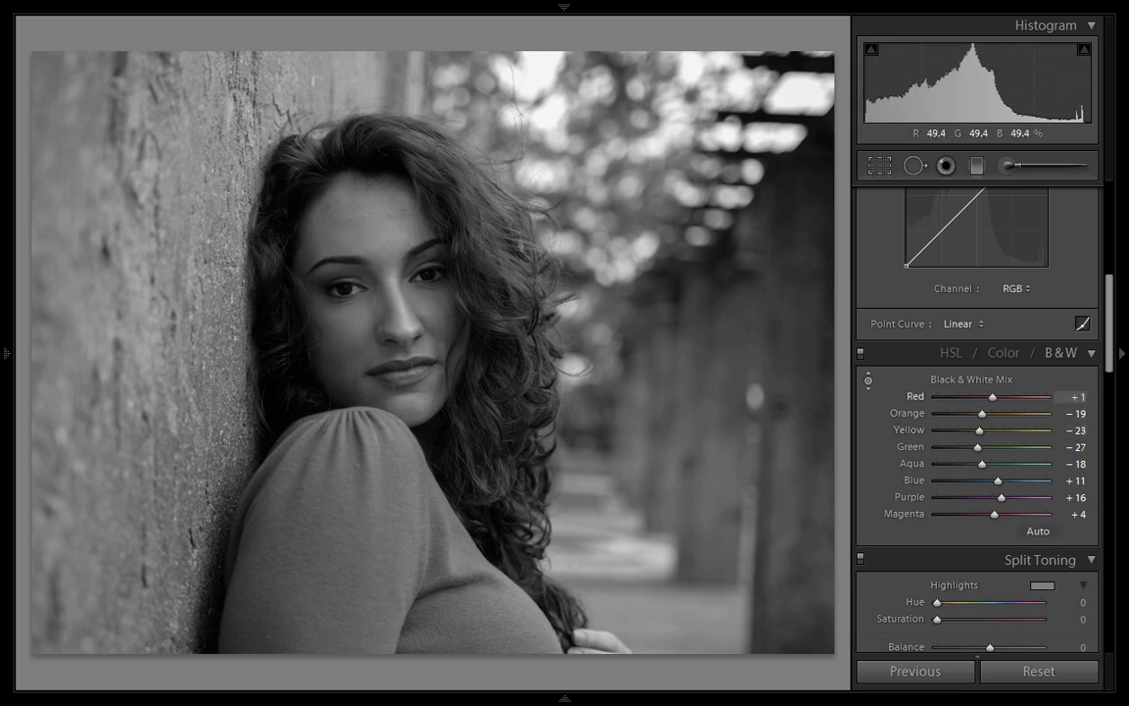
key("Up")
key("Up")
key("Up")
key("Up")
key("Up")
key("Up")
key("Up")
key("Up")
key("Up")
key("Up")
key("Up")
key("Up")
key("Up")
key("Up")
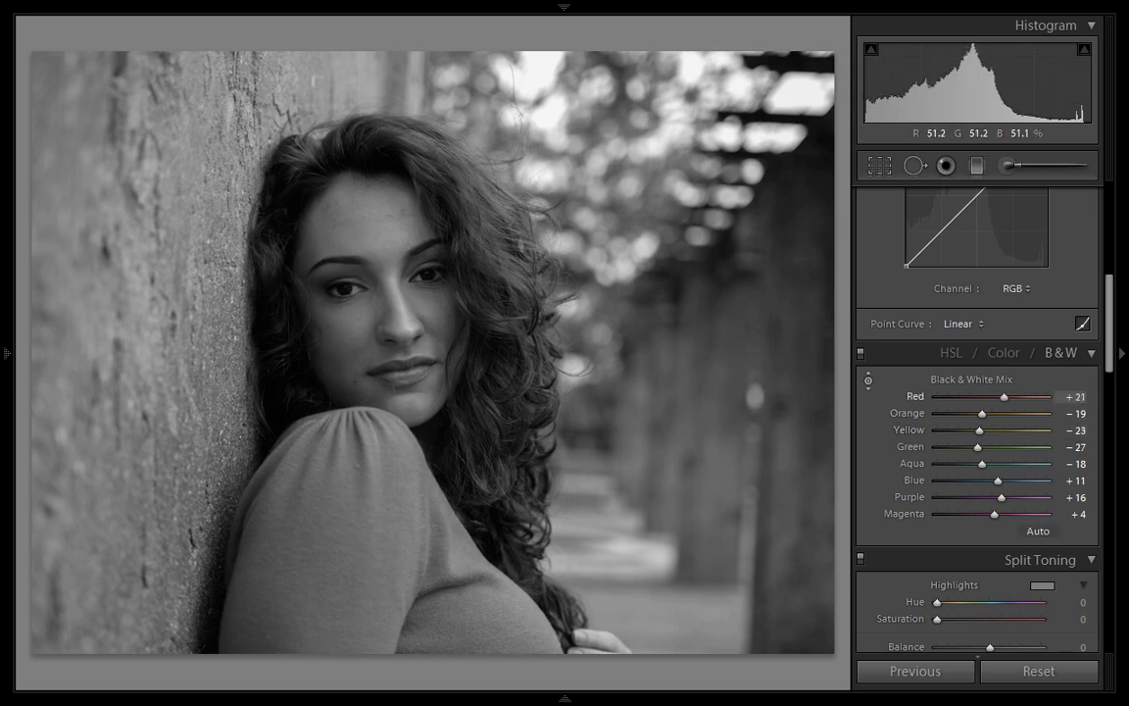
key("Up")
key("Up")
key("Up")
key("Up")
key("Up")
key("Up")
key("Up")
key("Up")
key("Up")
key("Up")
key("Up")
key("Up")
key("Up")
key("Up")
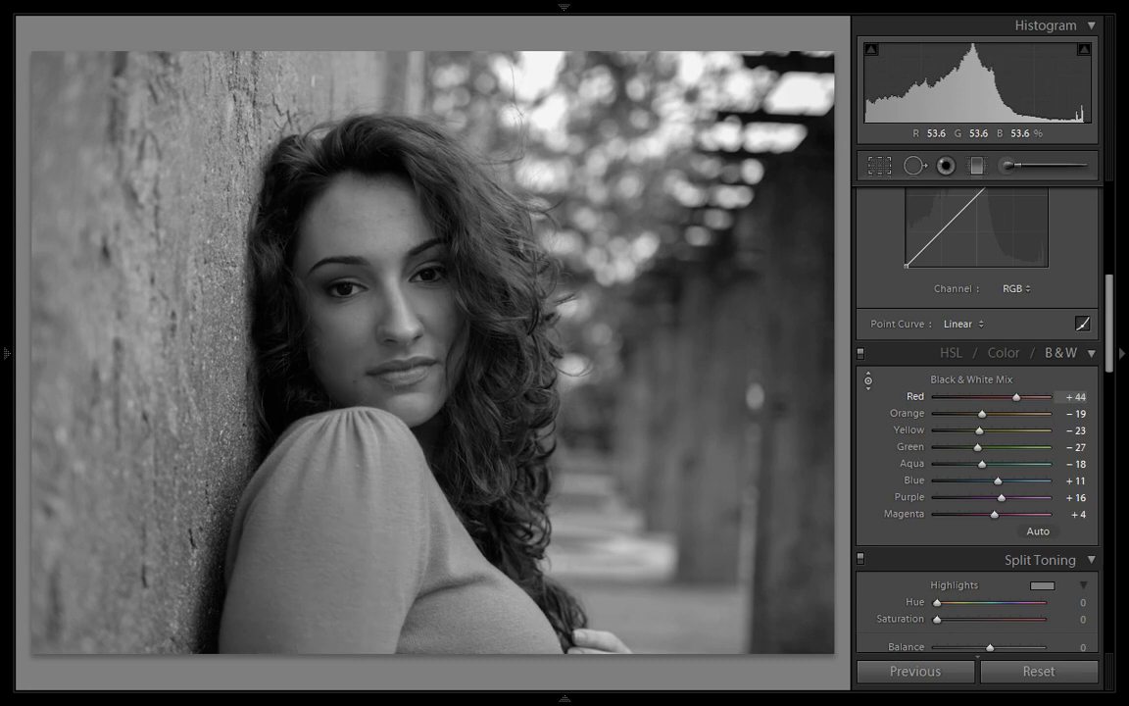
key("Up")
key("Up")
key("Up")
key("Up")
key("Up")
key("Up")
key("Up")
key("Up")
key("Up")
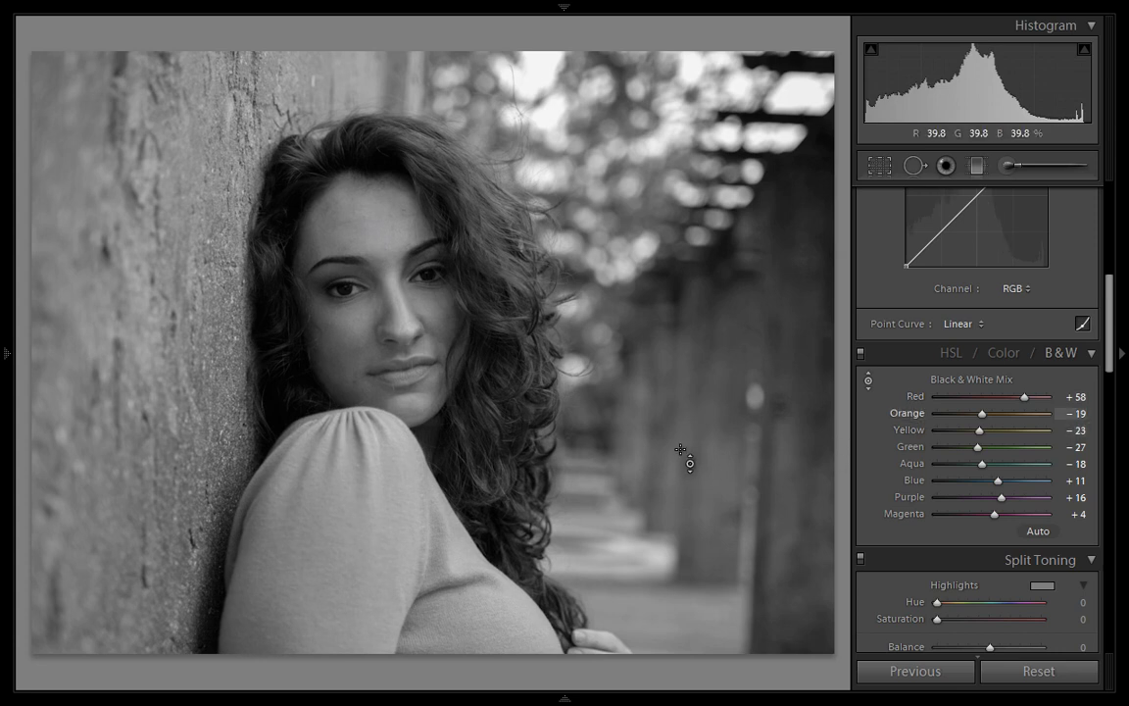
Step: Save the version with the brightened reds as a snapshot named bw3
left_click(5, 353)
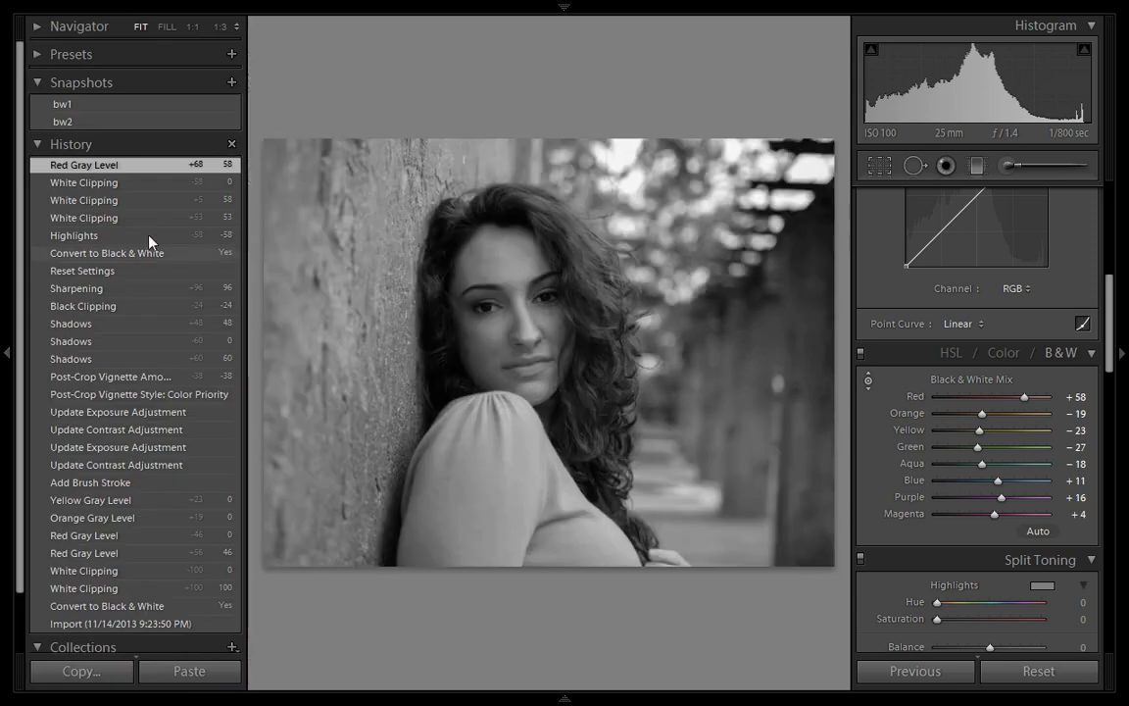
left_click(232, 82)
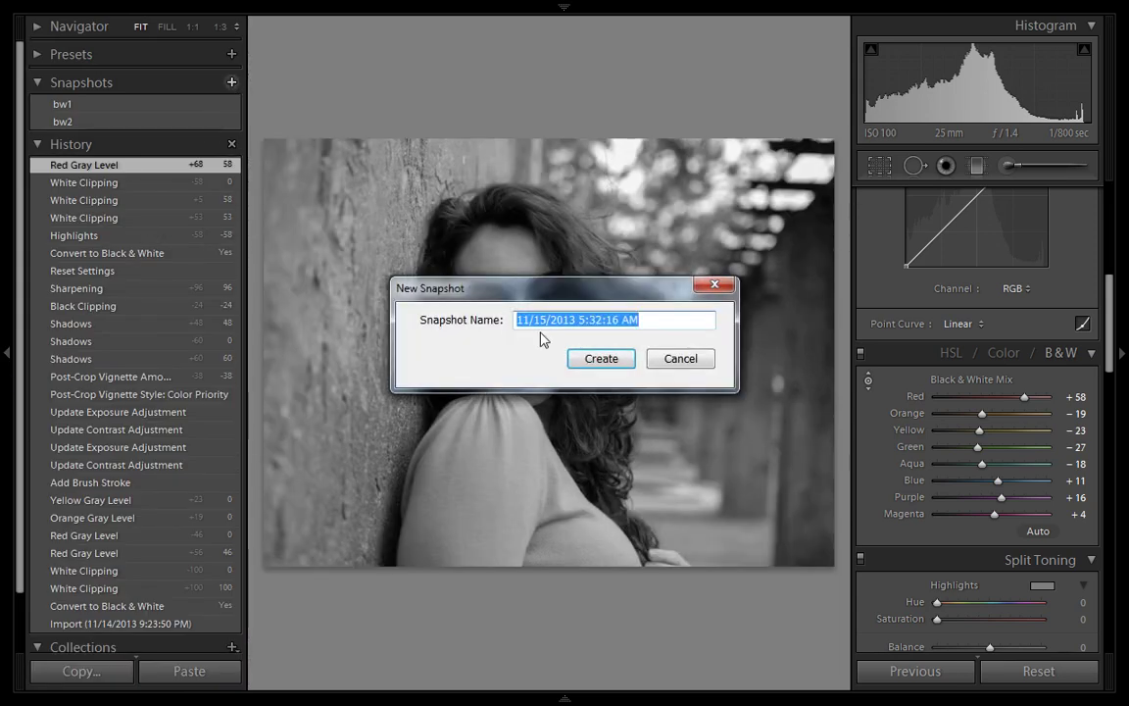
type("bw3")
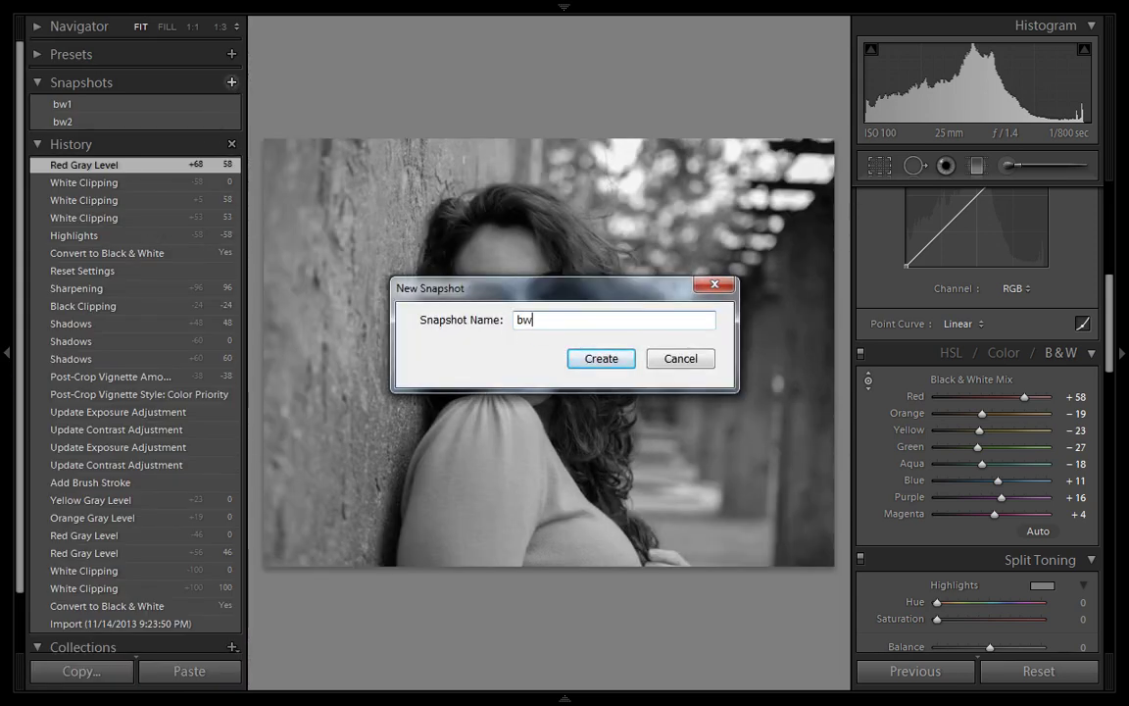
left_click(627, 367)
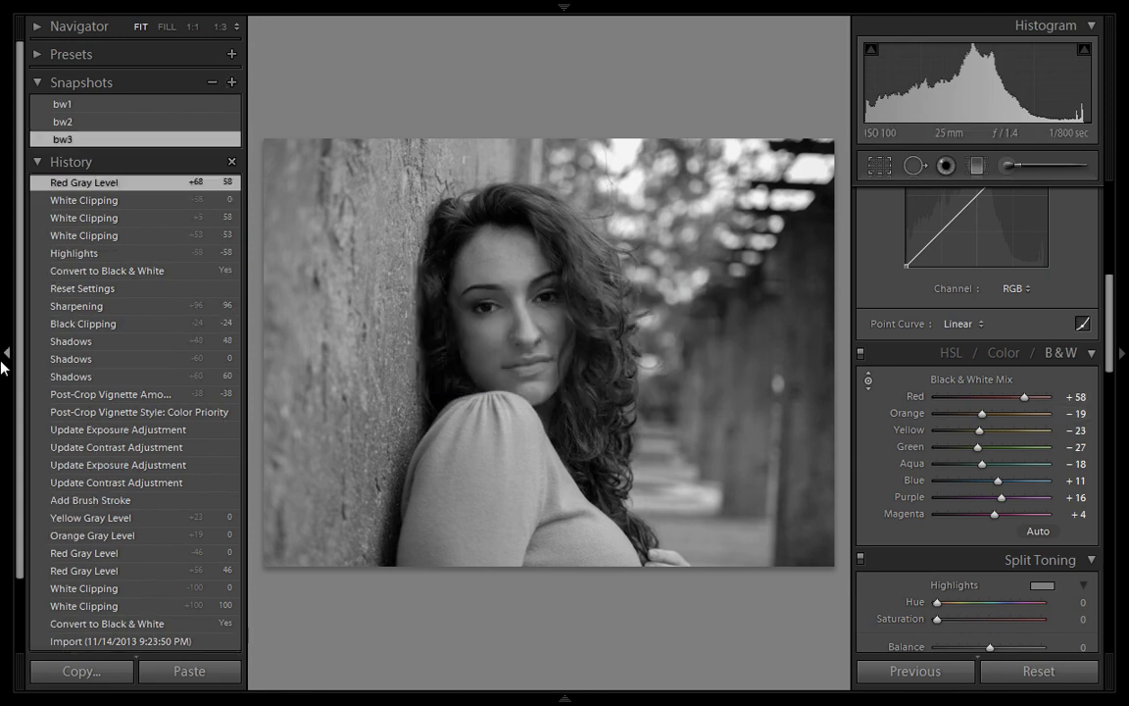
left_click(6, 353)
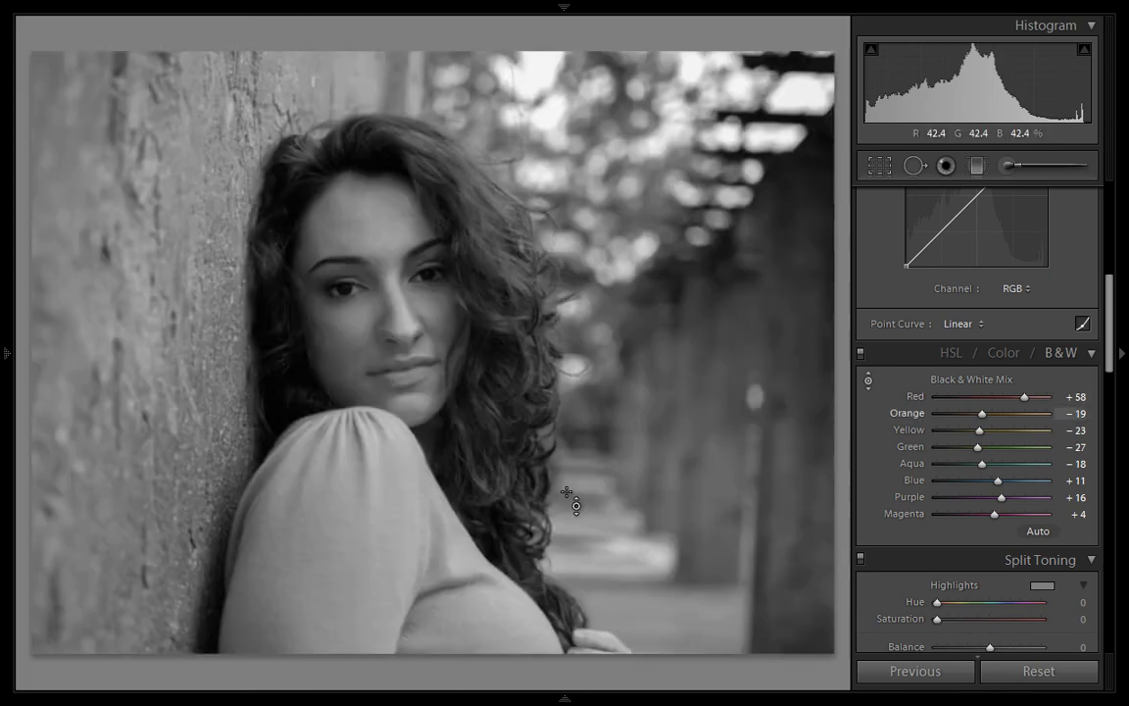
Step: Reset the Red, Orange and Yellow levels of the Black & White Mix to 0
double_click(916, 398)
double_click(911, 414)
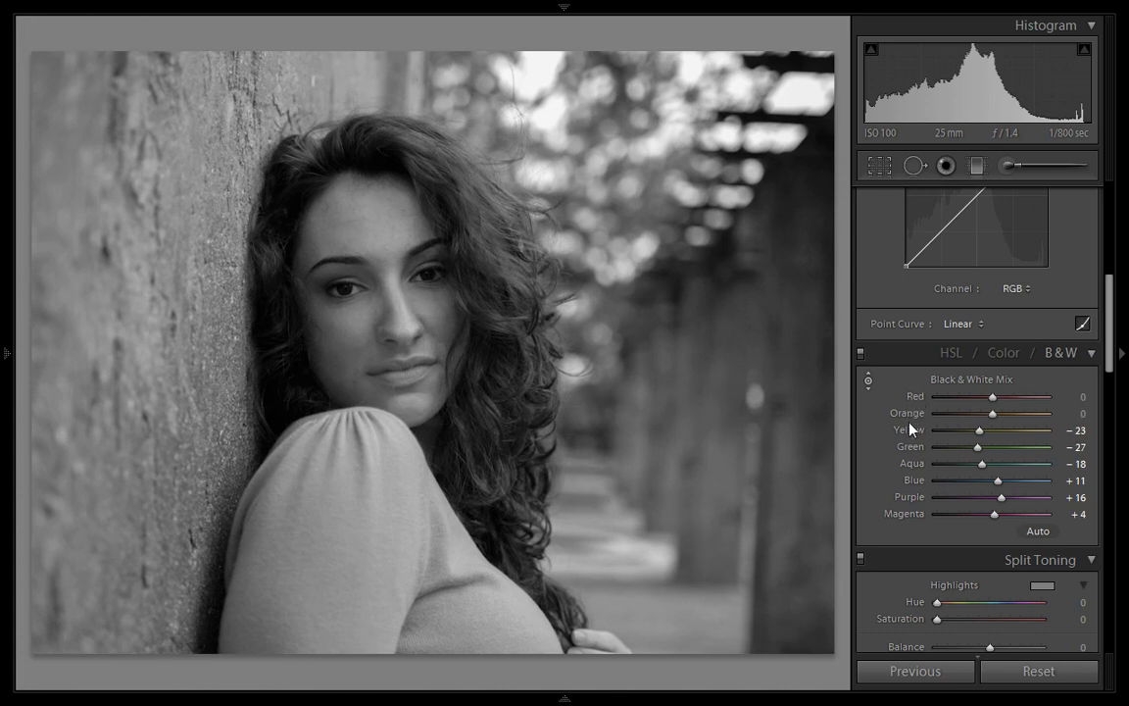
double_click(913, 431)
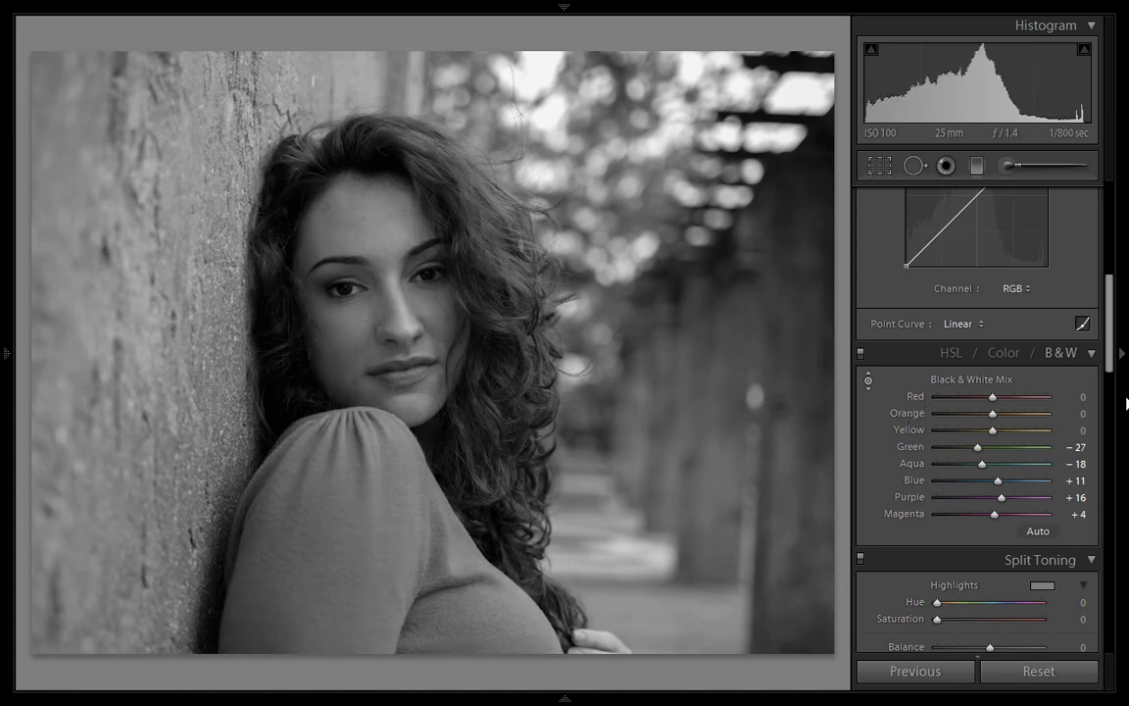
Step: Raise the sharpening Amount of the photo to 102
left_click_drag(1111, 383, 1108, 459)
left_click_drag(936, 441, 989, 448)
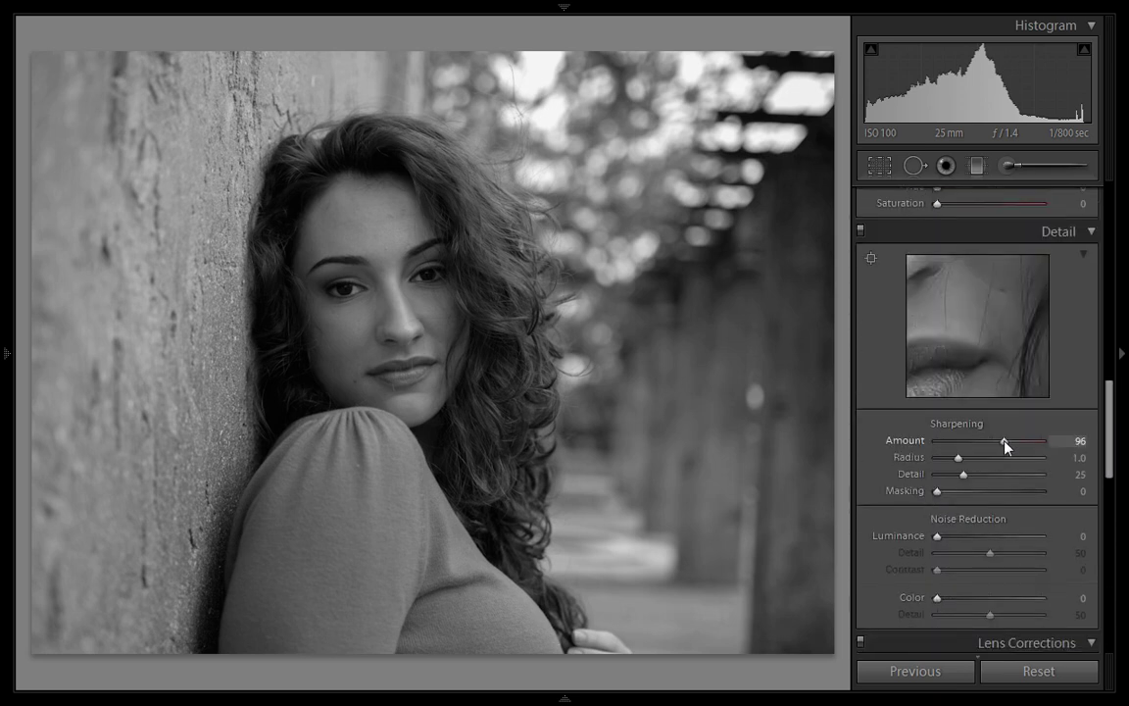
left_click_drag(1005, 446, 1009, 446)
scroll(1113, 451, "up", 1)
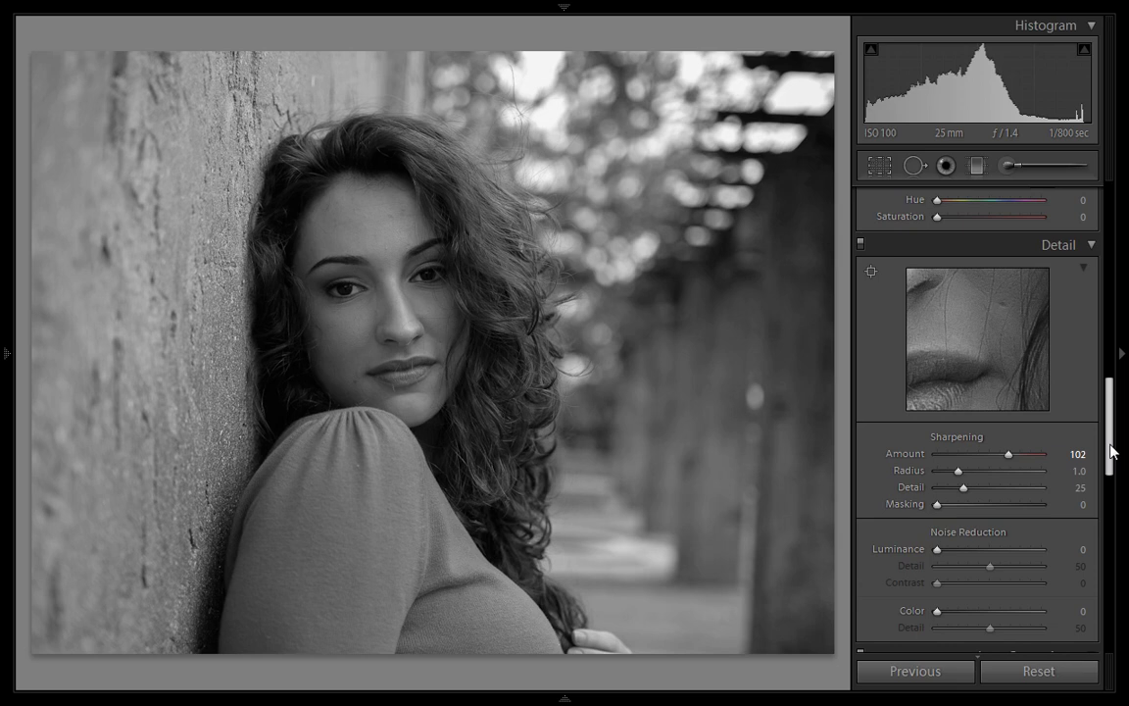
left_click_drag(1113, 450, 1116, 241)
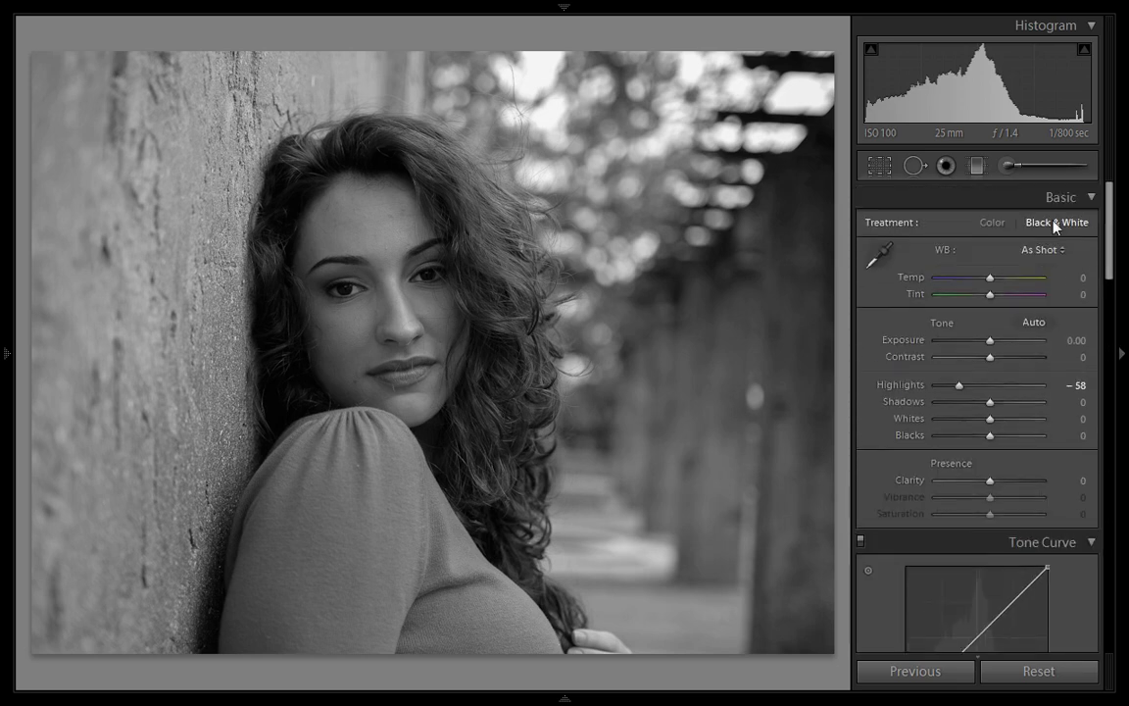
Step: Paint a new Adjustment Brush mask over the woman's face, from the cheek up to the forehead
left_click(1008, 166)
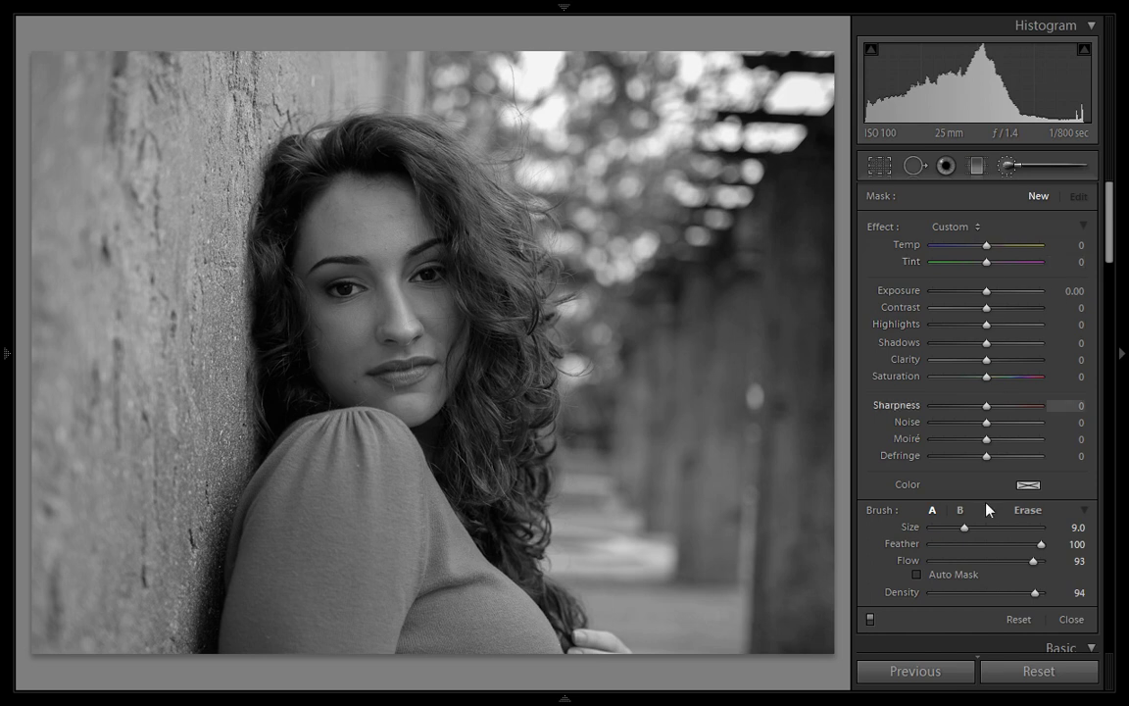
left_click(350, 354)
scroll(350, 353, "down", 2)
mouse_move(320, 229)
left_mouse_down()
mouse_move(340, 335)
mouse_move(322, 234)
mouse_move(373, 255)
mouse_move(411, 252)
mouse_move(340, 191)
mouse_move(376, 189)
mouse_move(438, 292)
mouse_move(437, 358)
mouse_move(399, 271)
mouse_move(366, 323)
mouse_move(383, 376)
mouse_move(428, 367)
mouse_move(388, 403)
mouse_move(330, 376)
mouse_move(432, 396)
mouse_move(437, 382)
mouse_move(380, 378)
mouse_move(336, 310)
mouse_move(353, 222)
mouse_move(383, 190)
mouse_move(411, 202)
mouse_move(418, 238)
mouse_move(378, 270)
left_mouse_up()
Step: Erase the mask spill around the edges of the face with a small brush and hide the mask overlay
key("bracketleft")
key("alt")
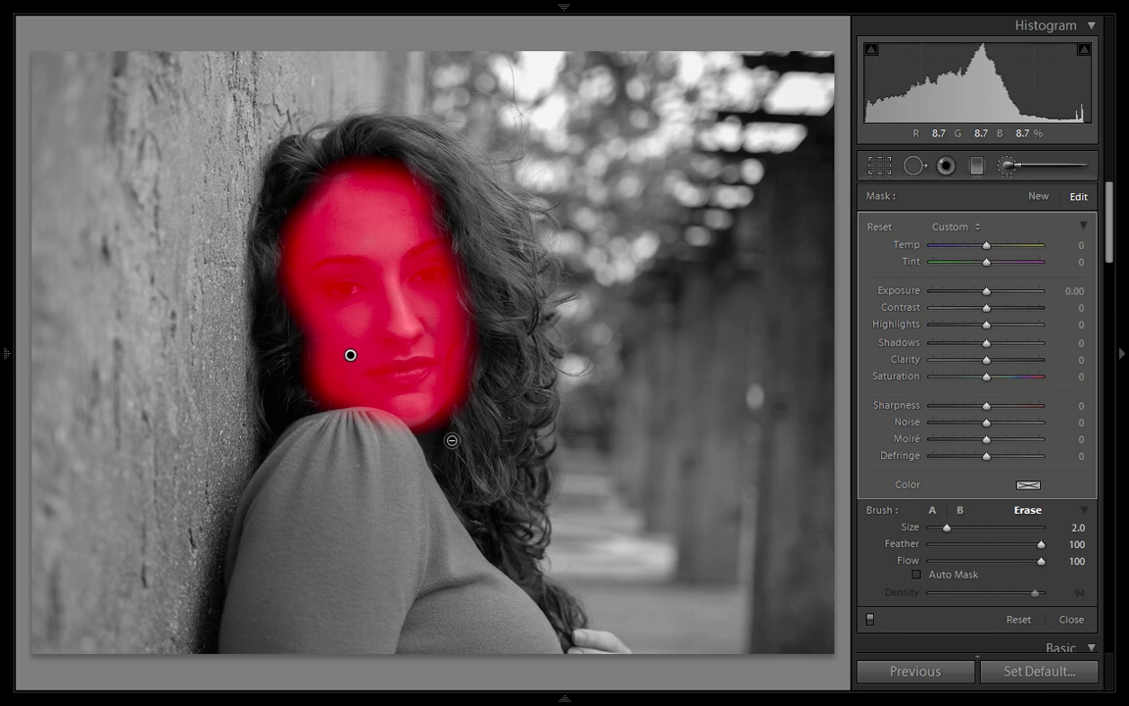
key("bracketright")
key("bracketright")
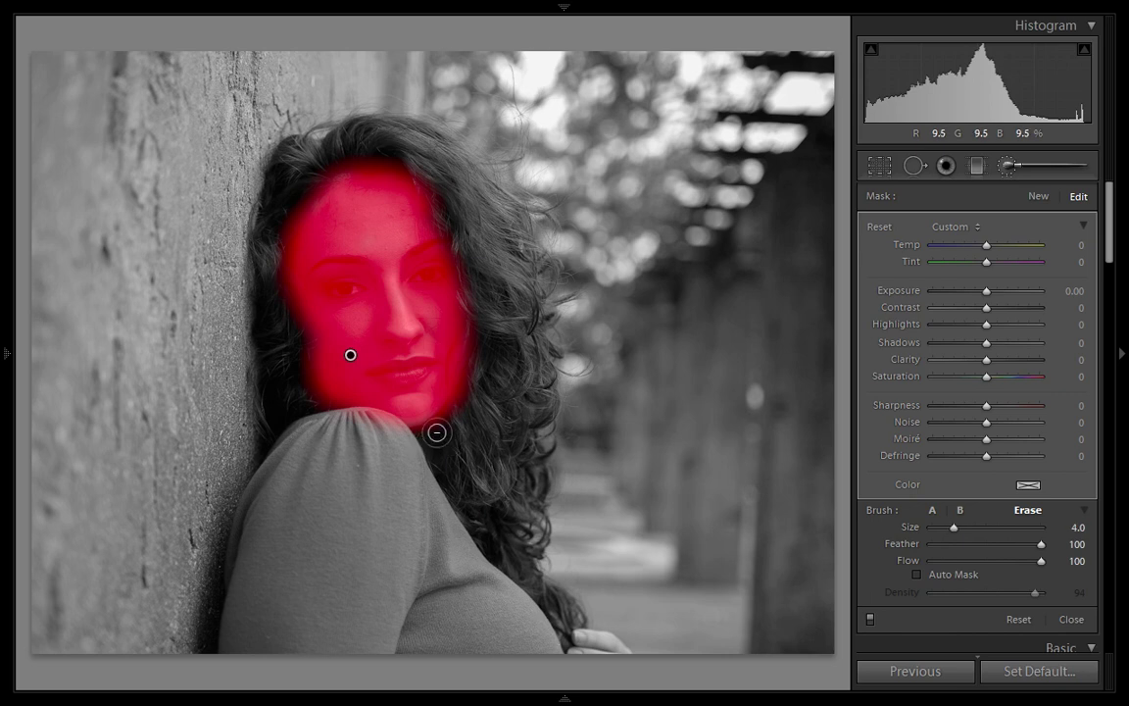
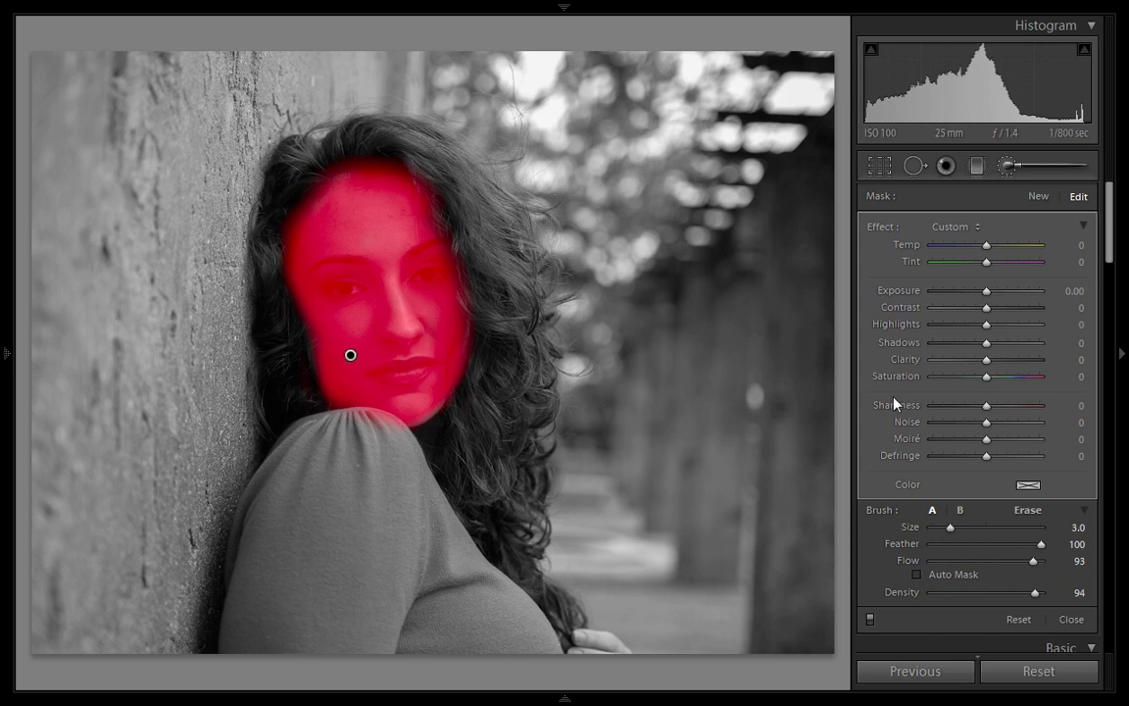
key("o")
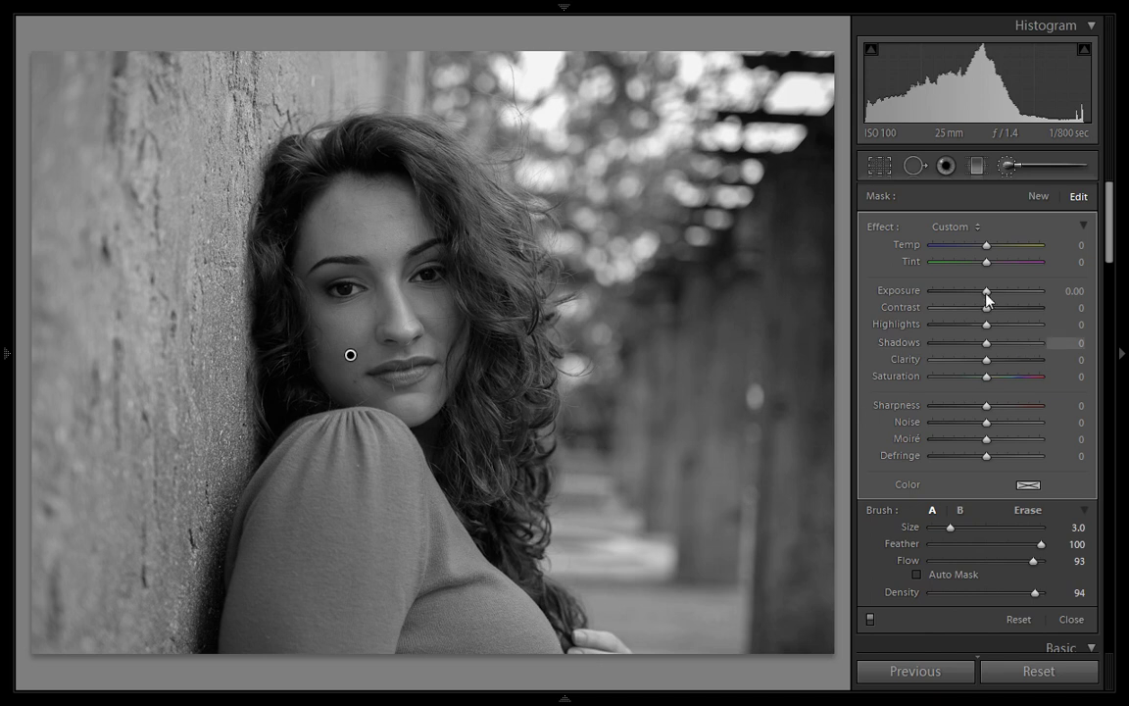
Step: Set the face mask's Exposure to 0.90 and Contrast to 34, and finish the brush adjustment
left_click_drag(987, 292, 989, 292)
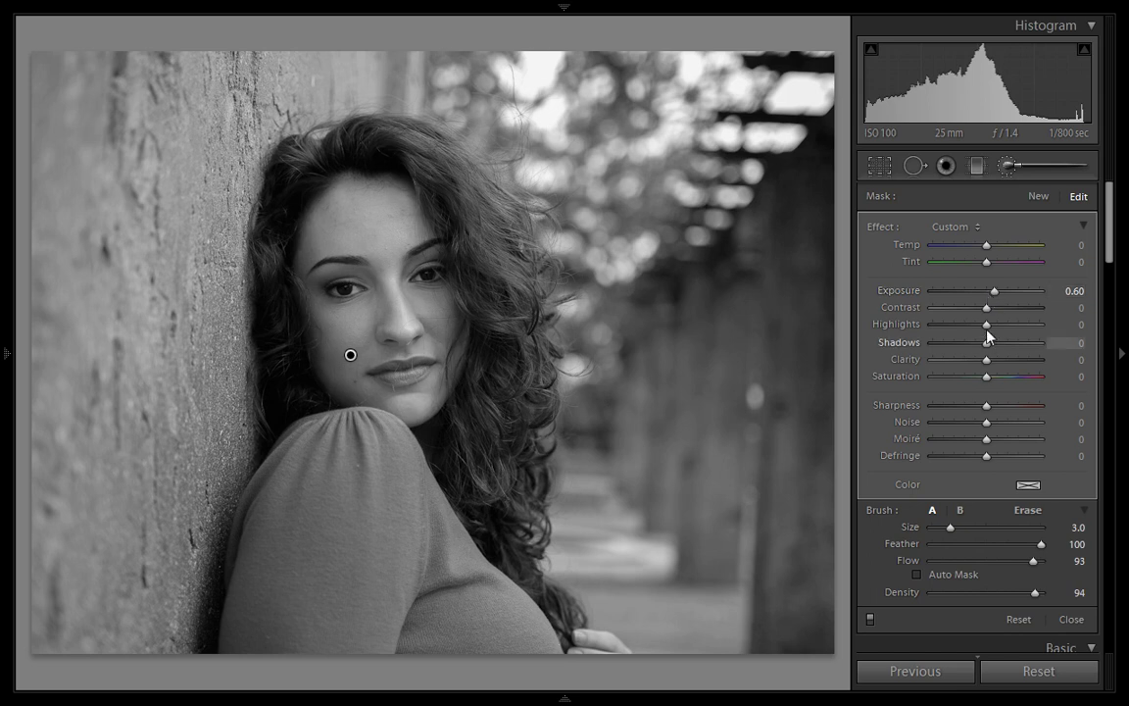
key("Up")
key("Up")
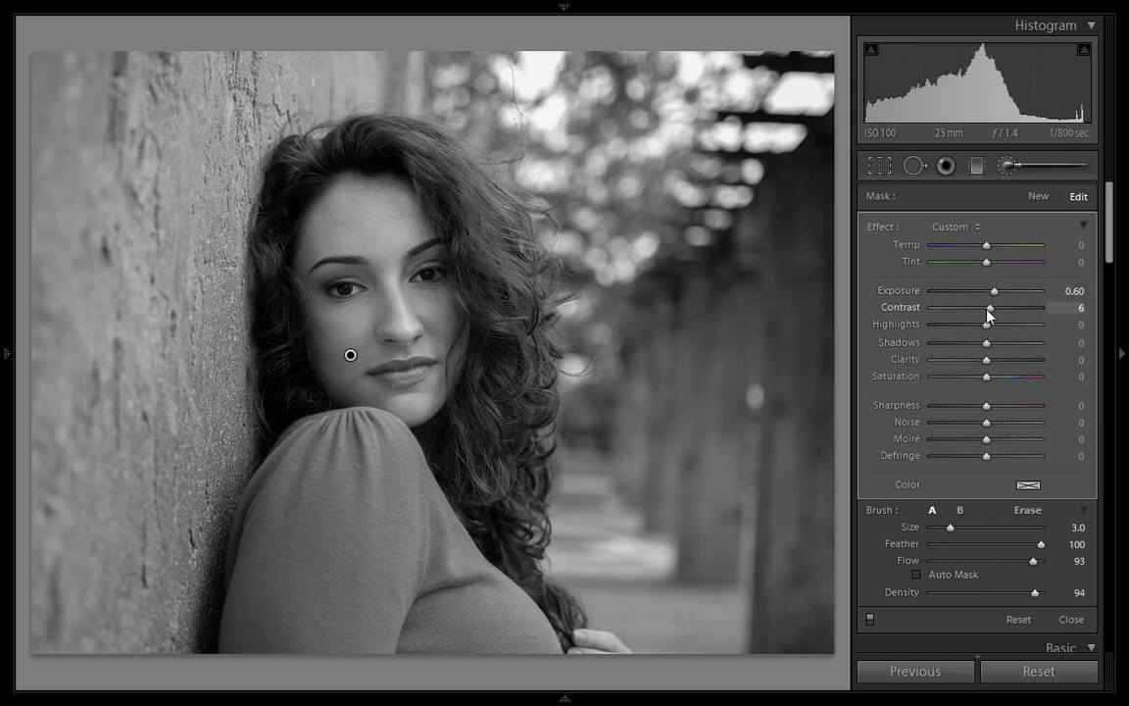
key("Up")
key("Up")
key("Up")
key("Up")
key("Up")
key("Up")
key("Up")
key("Up")
key("Up")
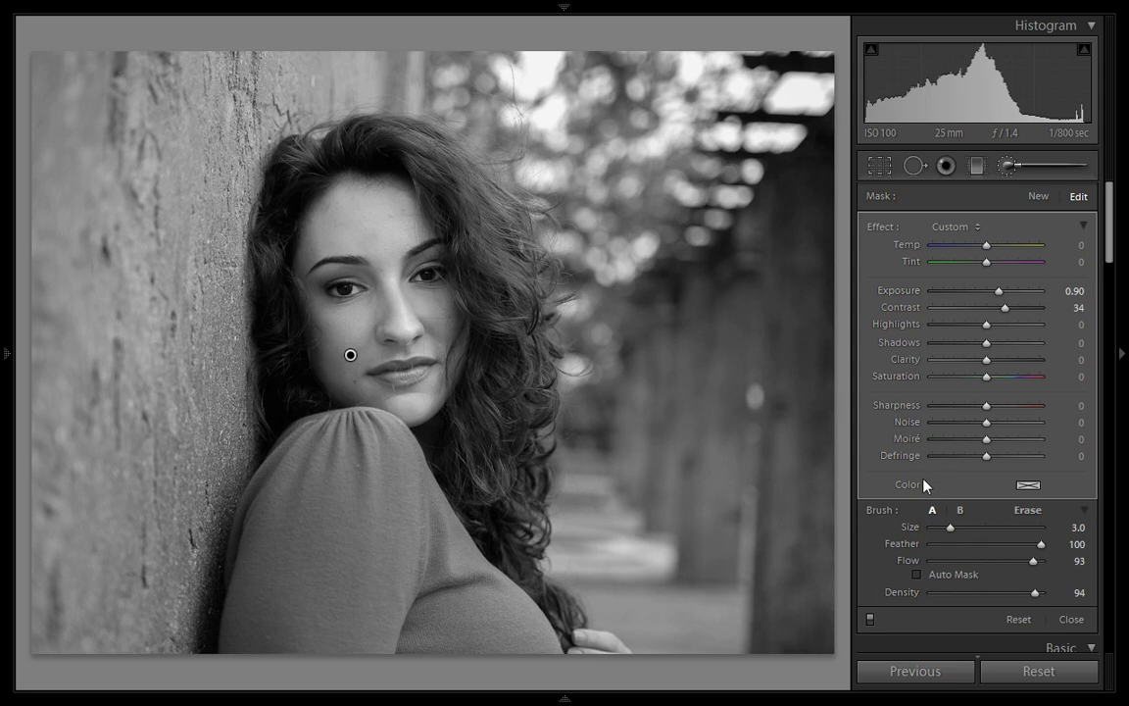
left_click(1009, 167)
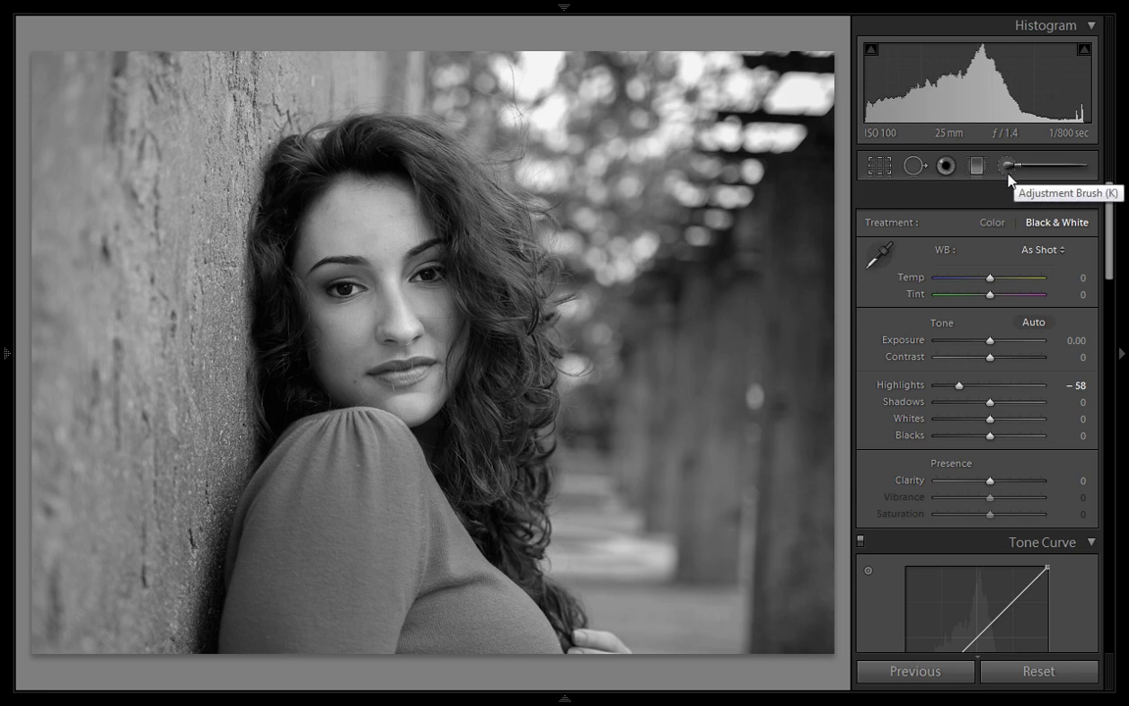
Step: Save the version with the brightened face as a snapshot named bw4
left_click(6, 353)
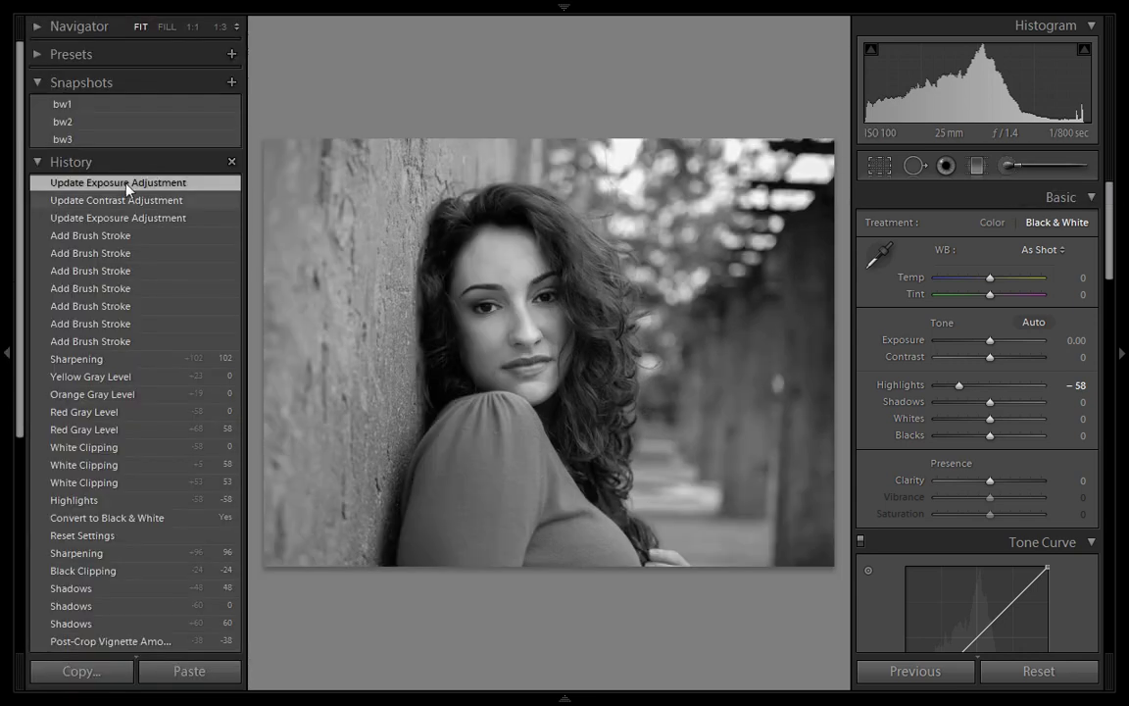
left_click(232, 83)
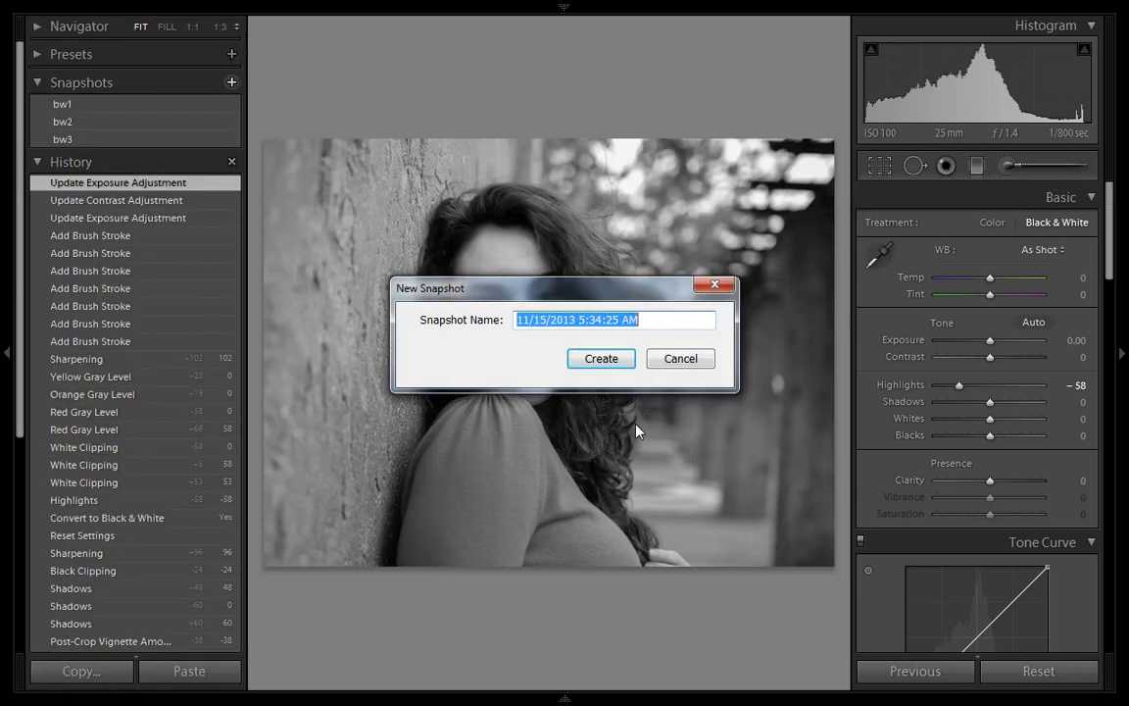
type("bw4")
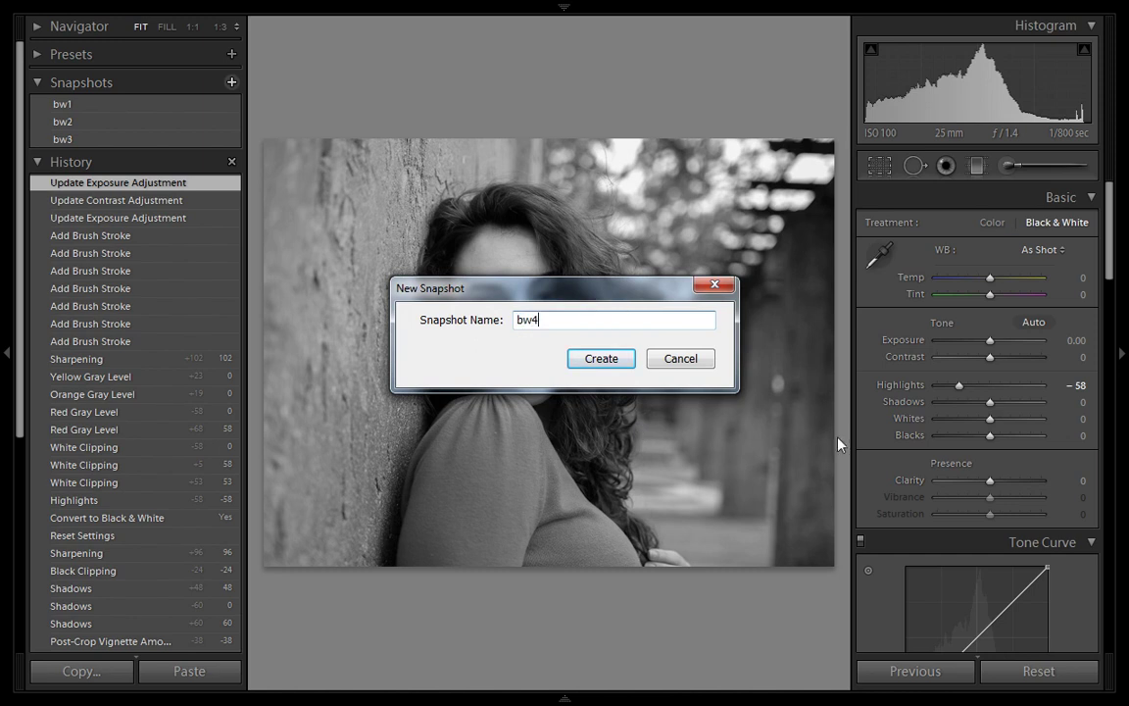
left_click(593, 359)
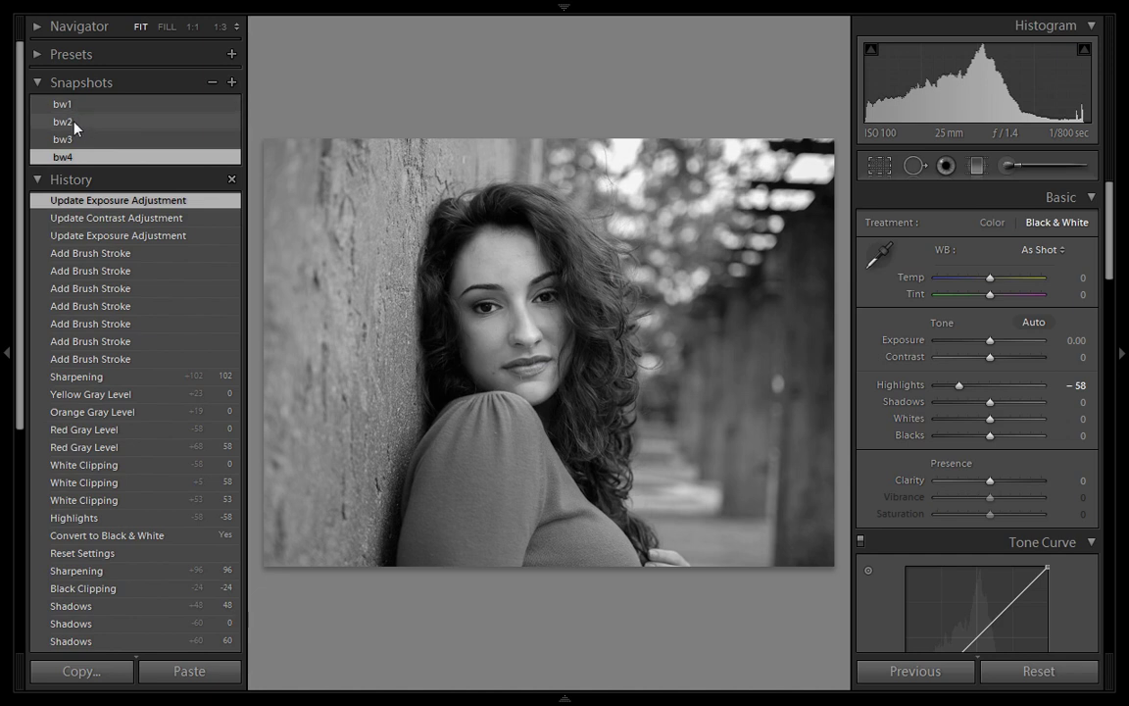
left_click(3, 333)
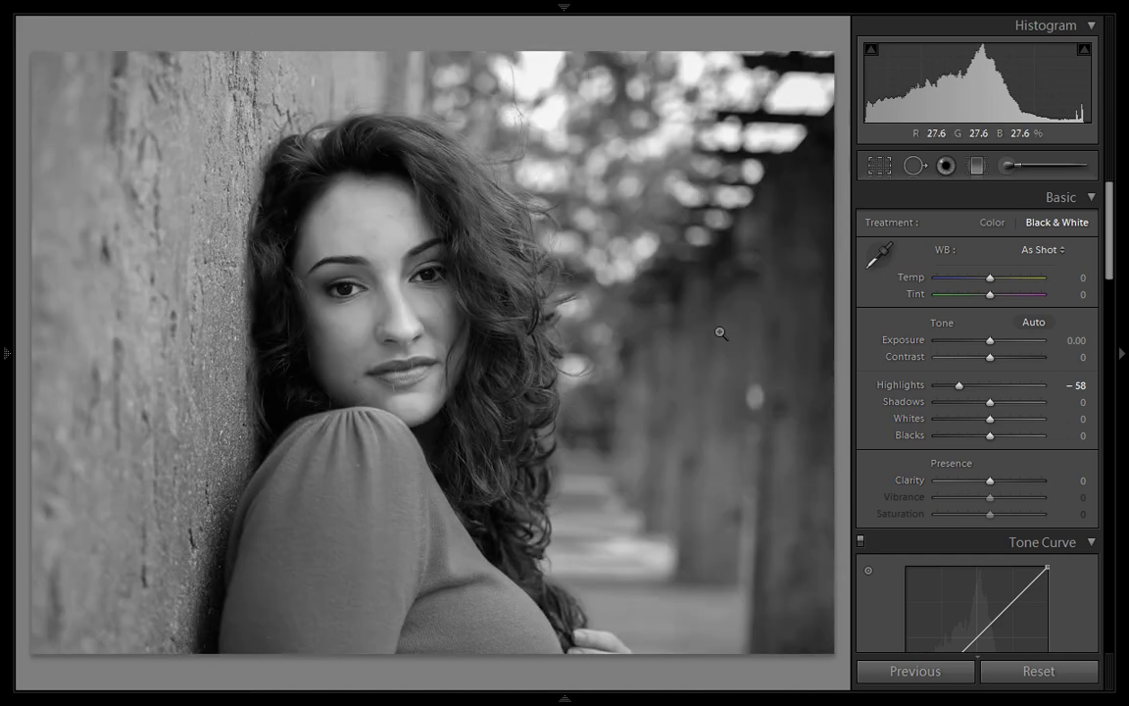
Step: Brush a new Adjustment Brush mask over the hair at size 6.0 with Shadows at 48, and fine-tune its Shadows level
left_click(1008, 168)
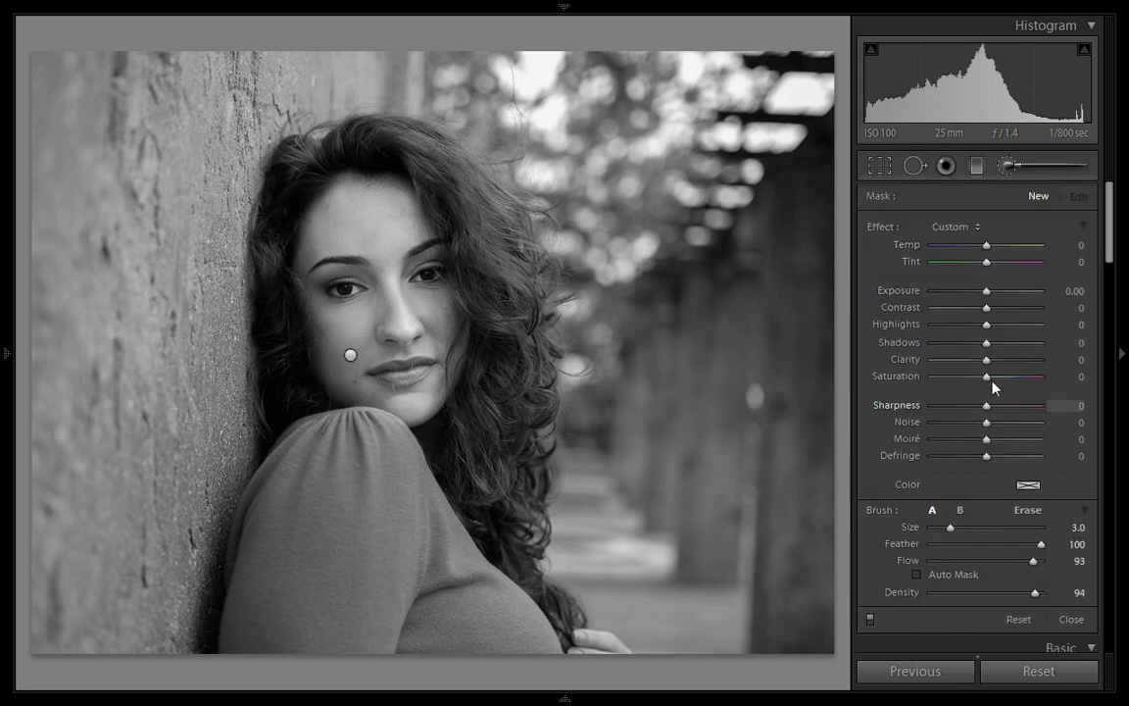
left_click_drag(992, 351, 1015, 350)
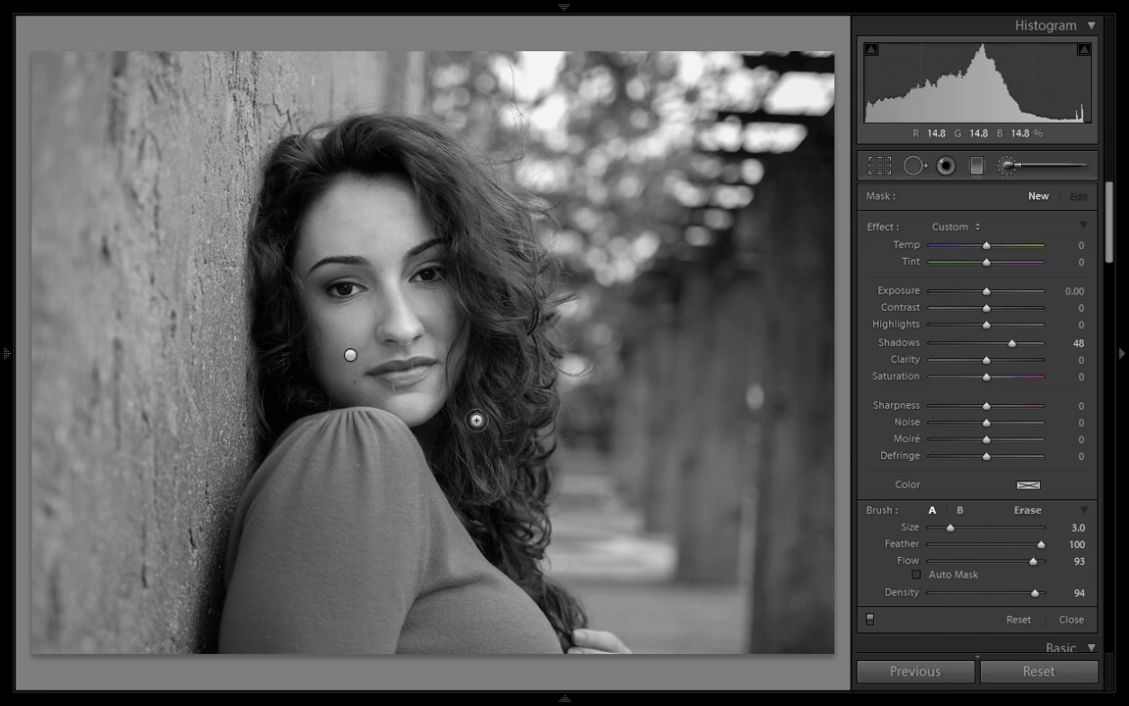
scroll(296, 384, "up", 3)
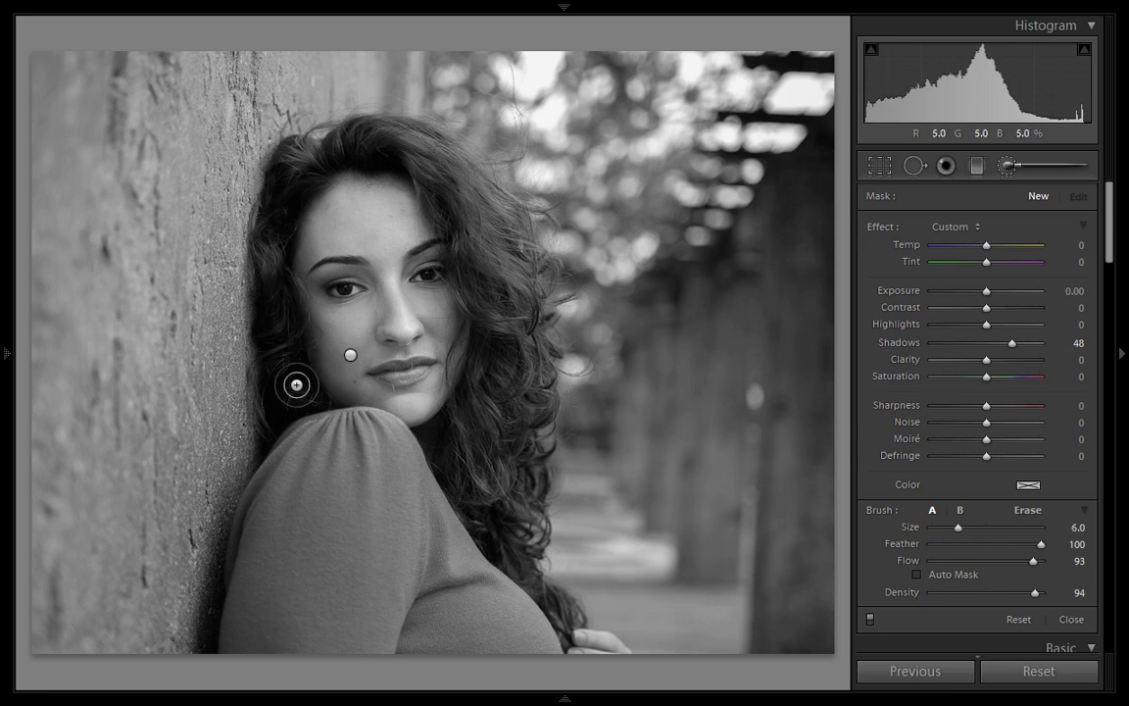
mouse_move(307, 416)
left_mouse_down()
mouse_move(274, 295)
mouse_move(285, 391)
mouse_move(287, 321)
mouse_move(294, 412)
mouse_move(260, 238)
mouse_move(298, 145)
mouse_move(272, 224)
mouse_move(331, 159)
mouse_move(275, 186)
mouse_move(367, 146)
mouse_move(478, 253)
mouse_move(494, 433)
mouse_move(333, 143)
left_mouse_up()
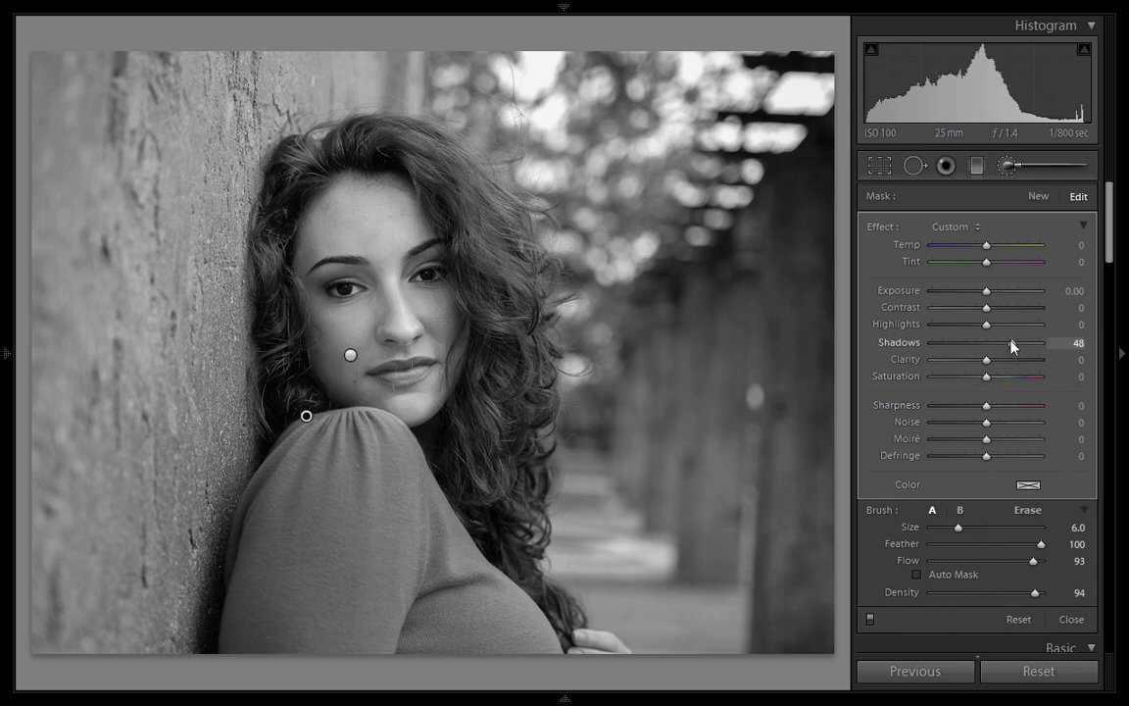
scroll(1012, 345, "down", 7)
left_click(1010, 168)
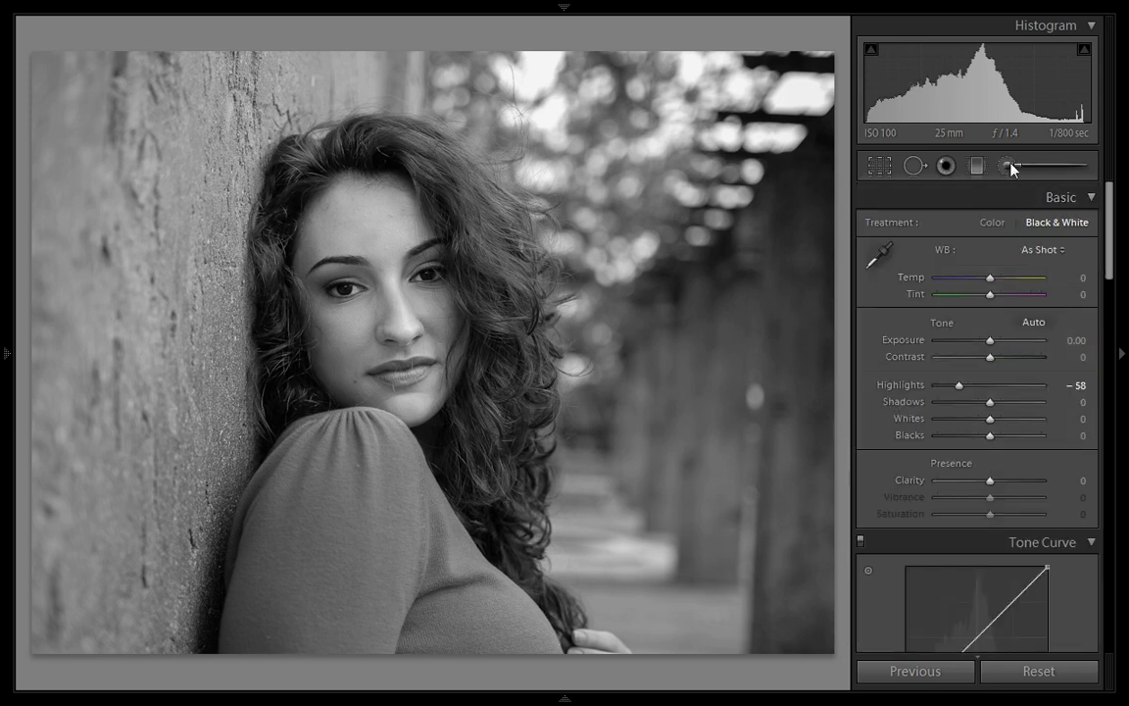
Step: Save the version with the lifted hair shadows as a snapshot named bw5
mouse_move(3, 350)
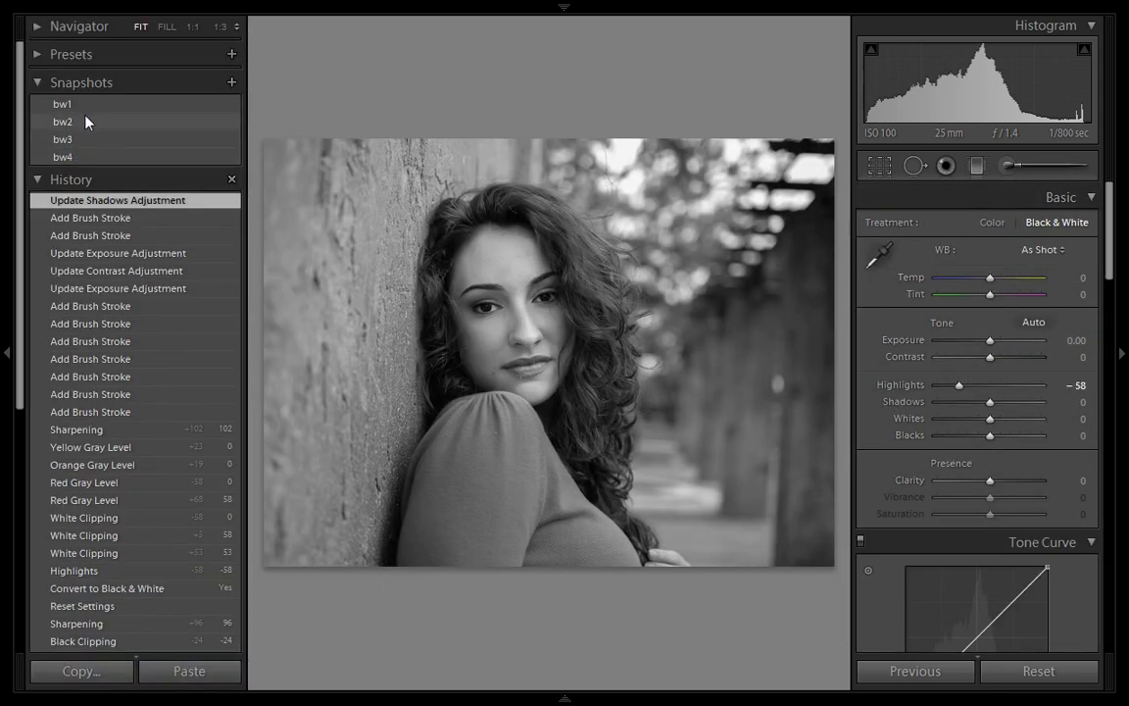
left_click(231, 82)
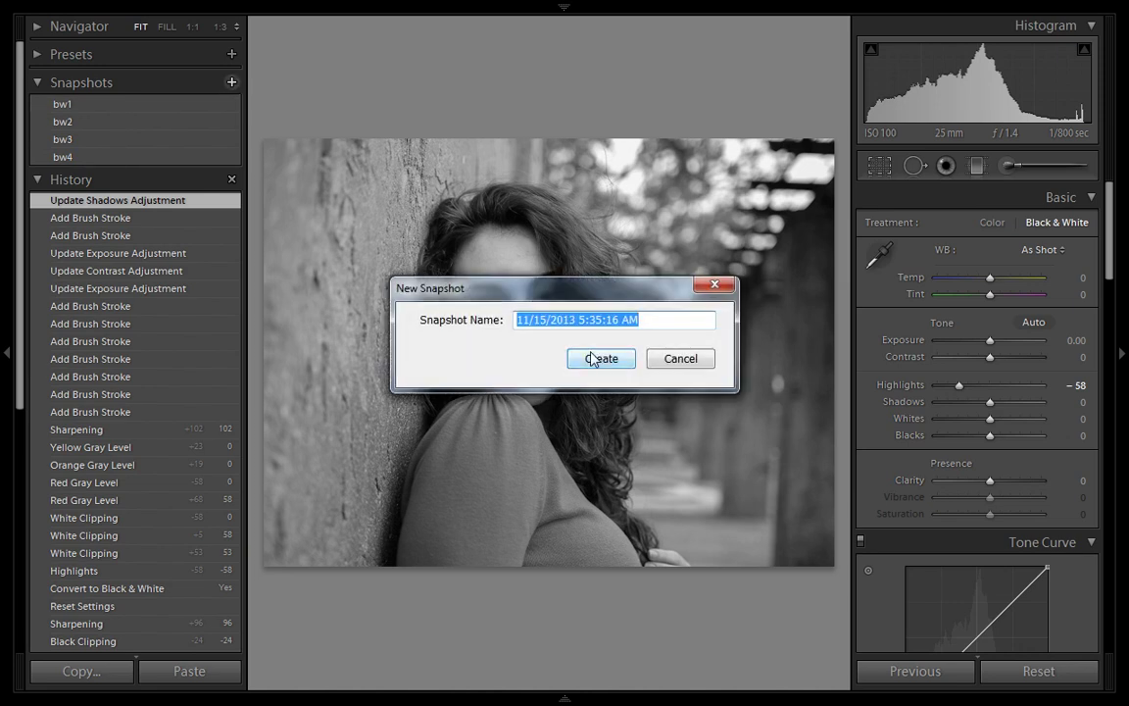
type("bw5")
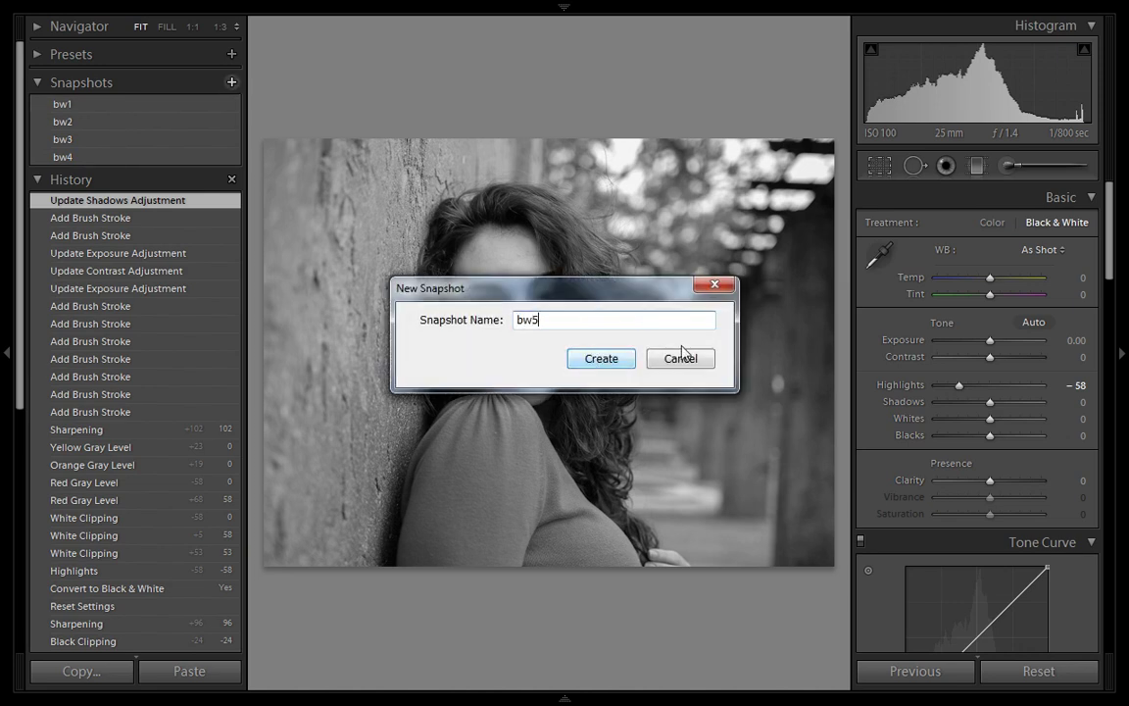
left_click(597, 360)
left_click(5, 377)
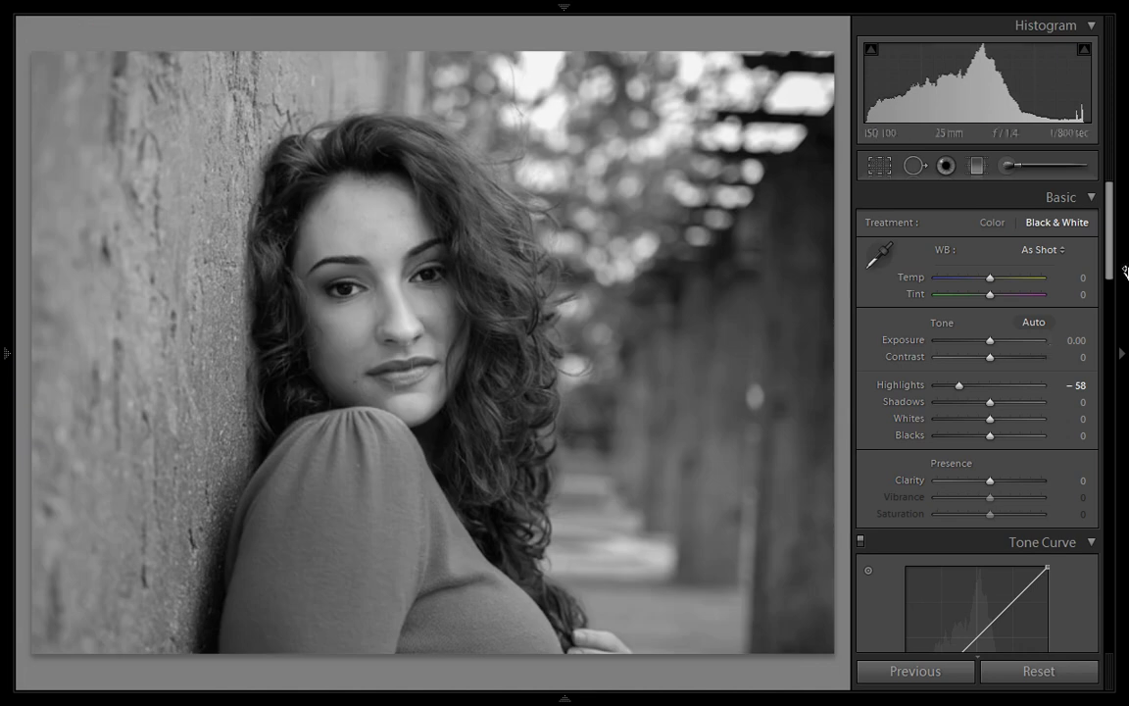
Step: Add a post-crop vignette with the Color Priority style and an Amount of -30
left_click_drag(1110, 243, 1115, 321)
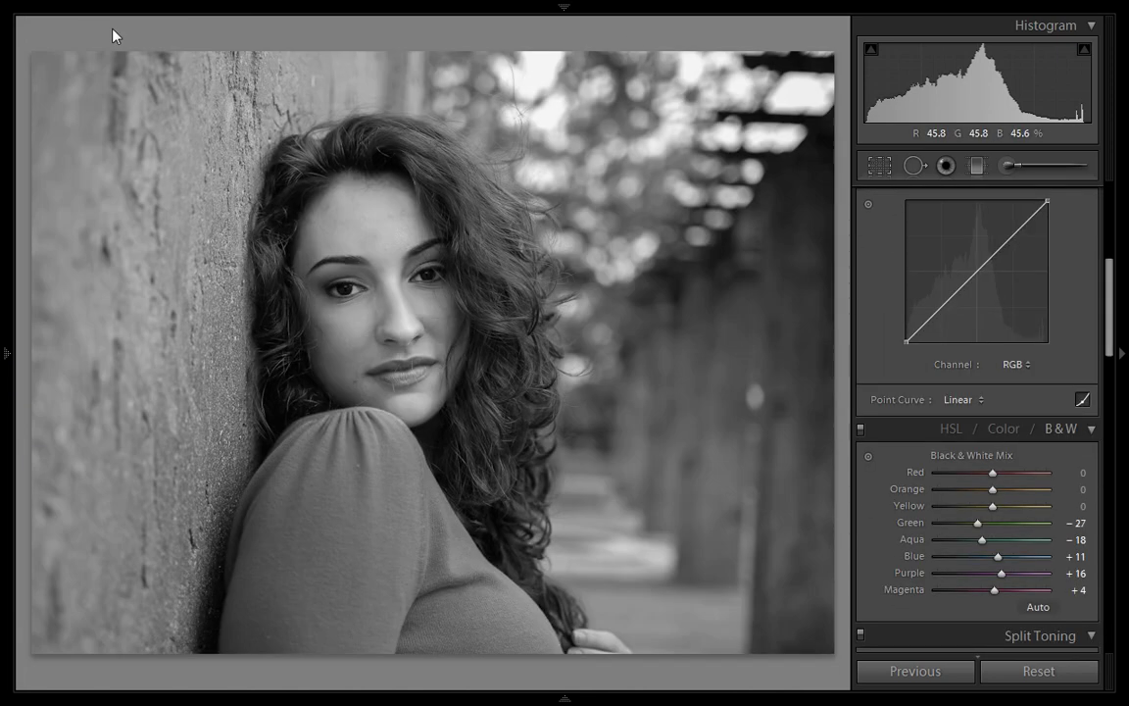
left_click_drag(1112, 297, 1119, 537)
left_click(1039, 418)
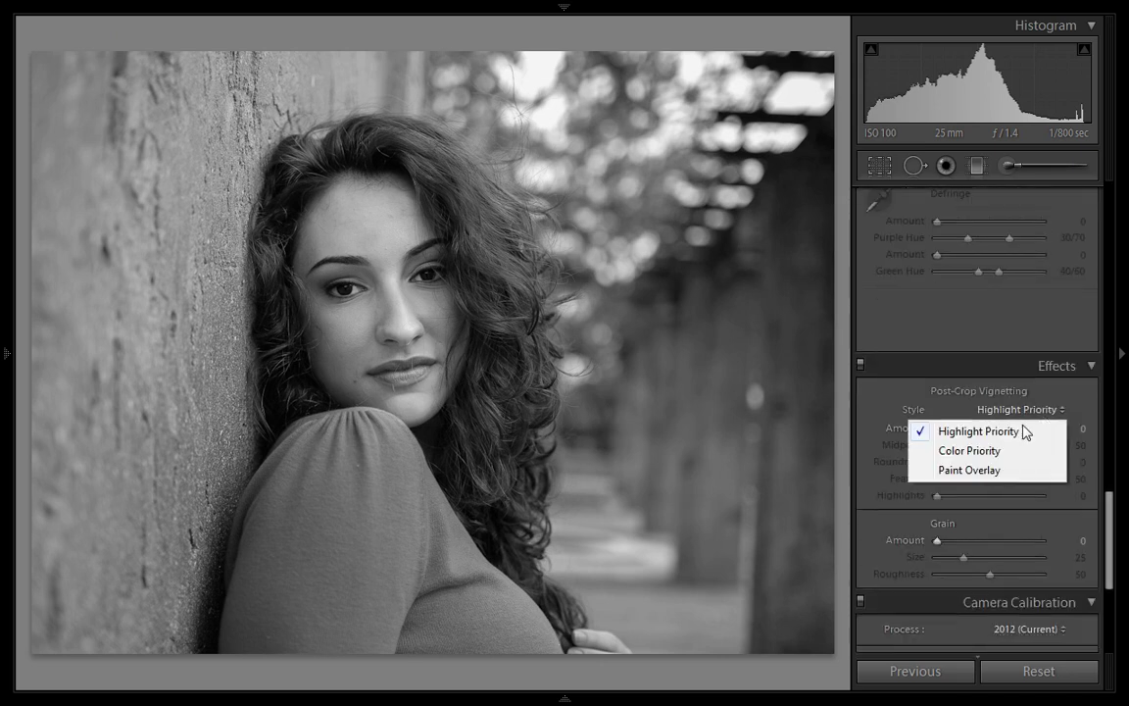
left_click(968, 450)
left_click_drag(990, 431, 990, 435)
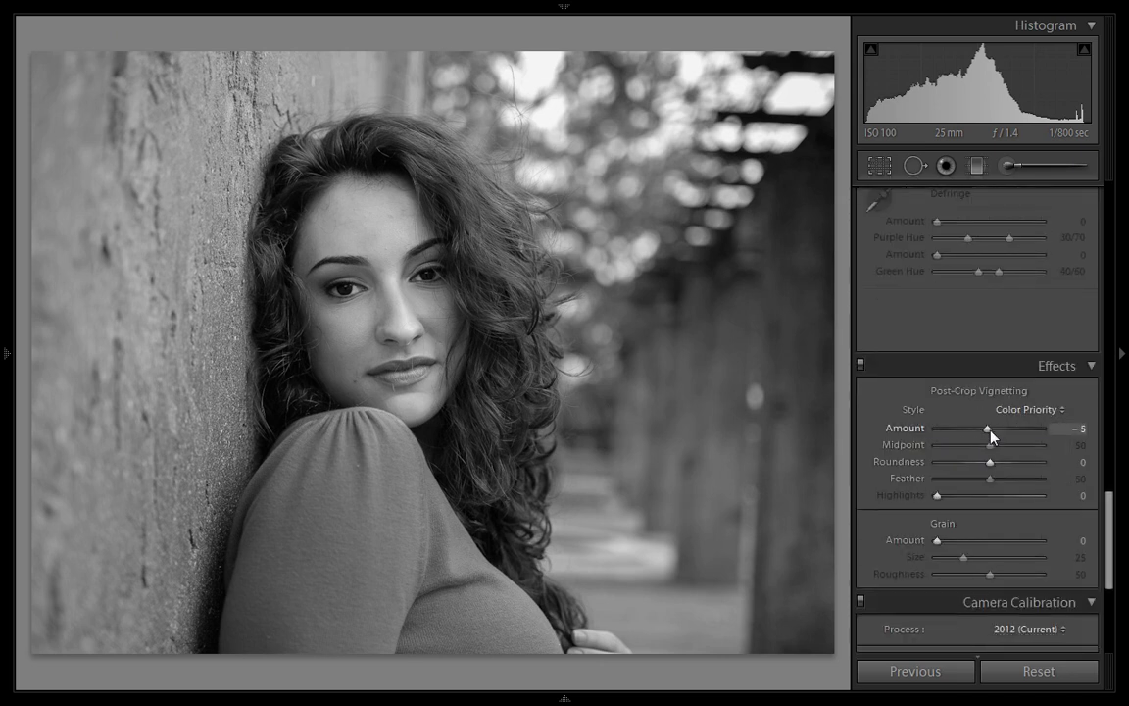
key("Down")
key("Down")
key("Down")
key("Down")
key("Down")
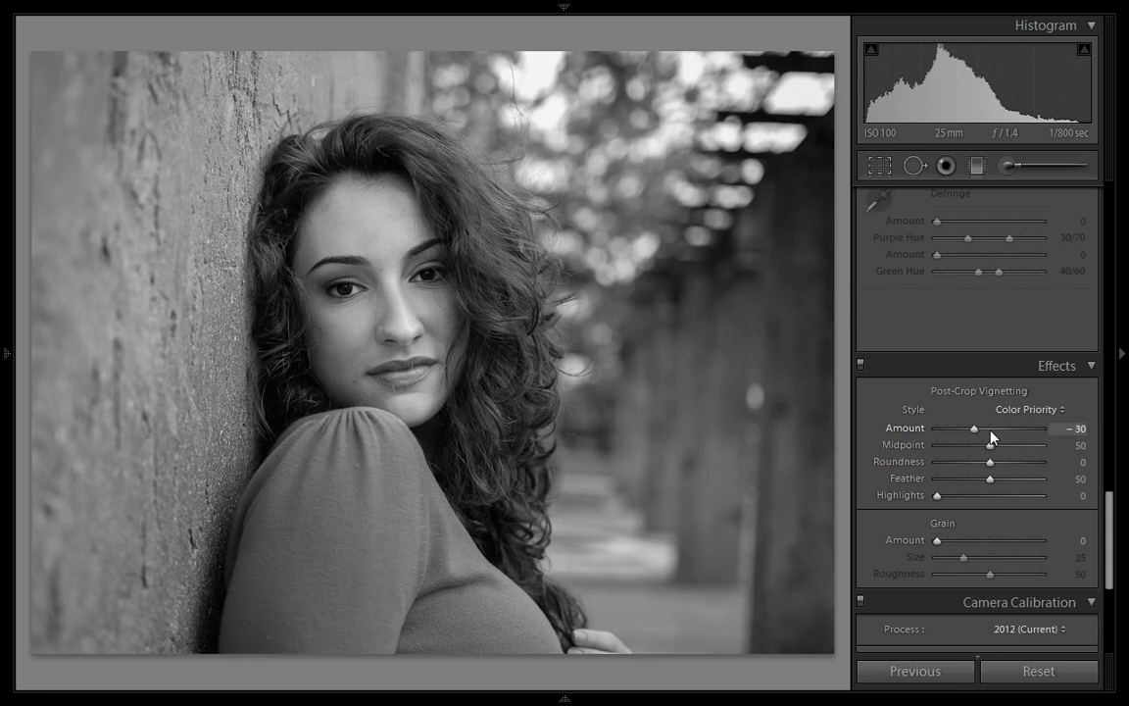
key("Down")
key("Down")
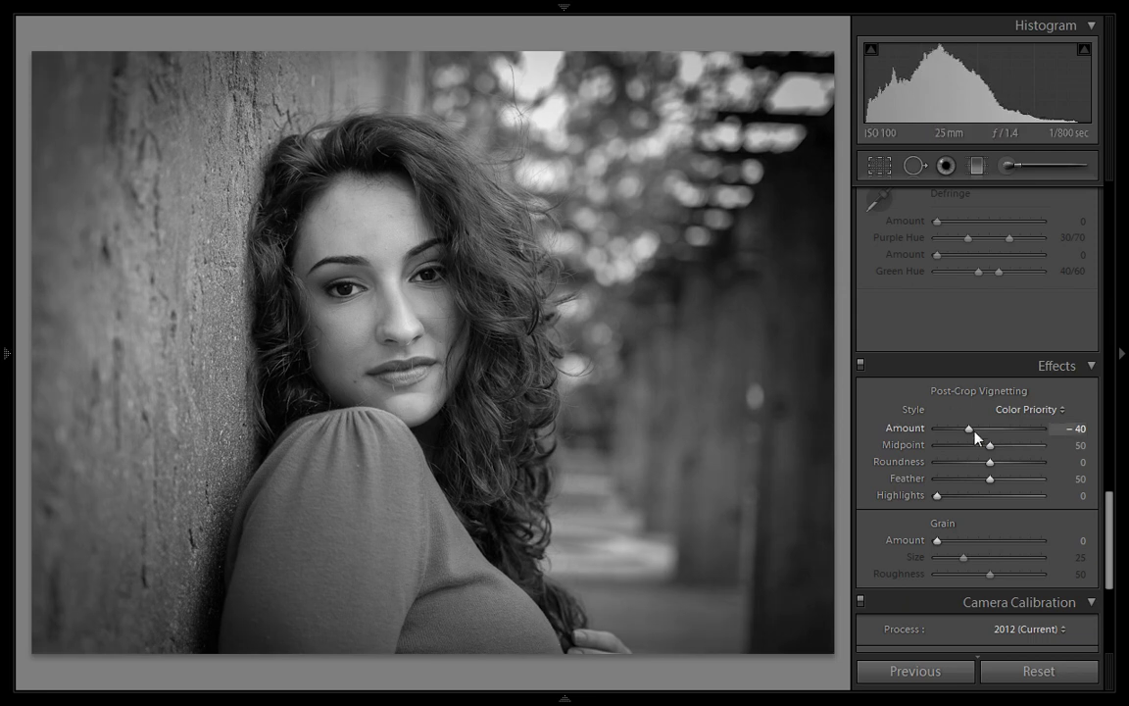
key("Up")
key("Up")
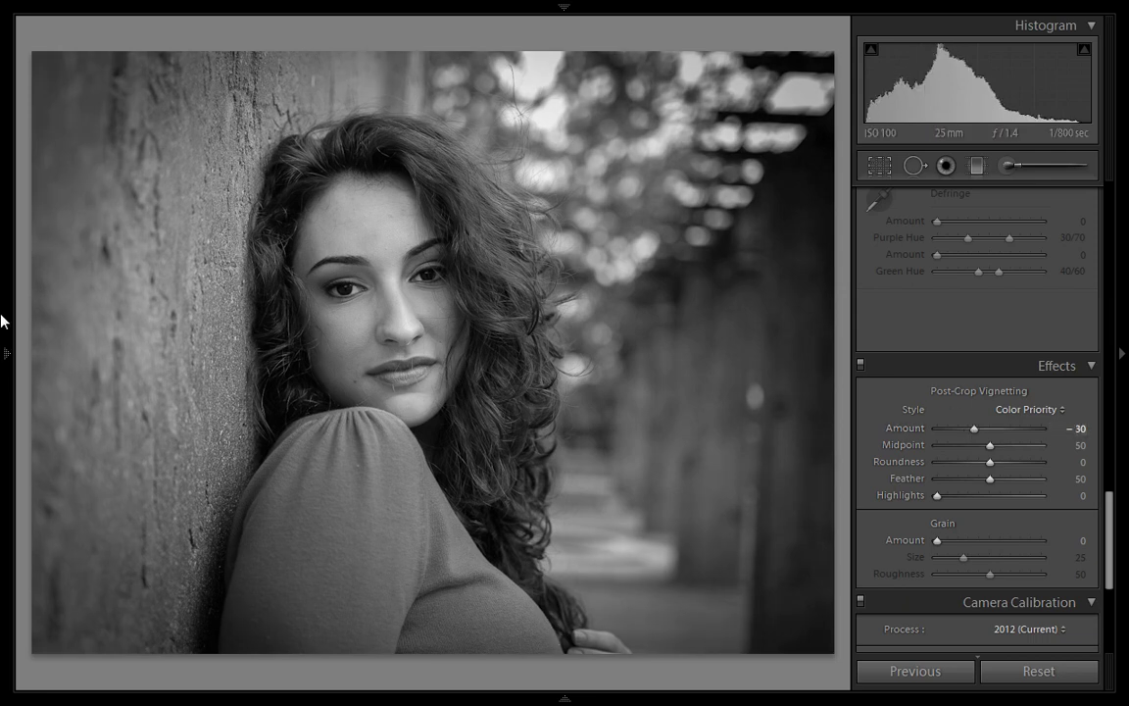
Step: Save the vignetted version as a snapshot named bw6
mouse_move(4, 316)
left_click(231, 83)
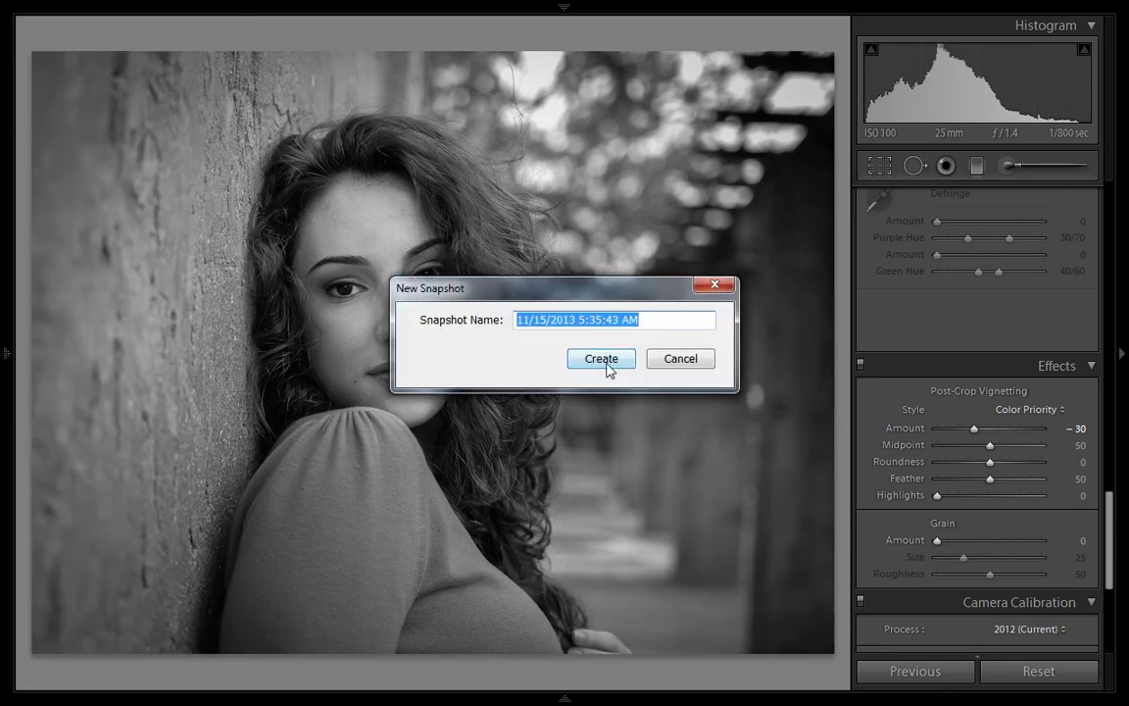
type("bw6")
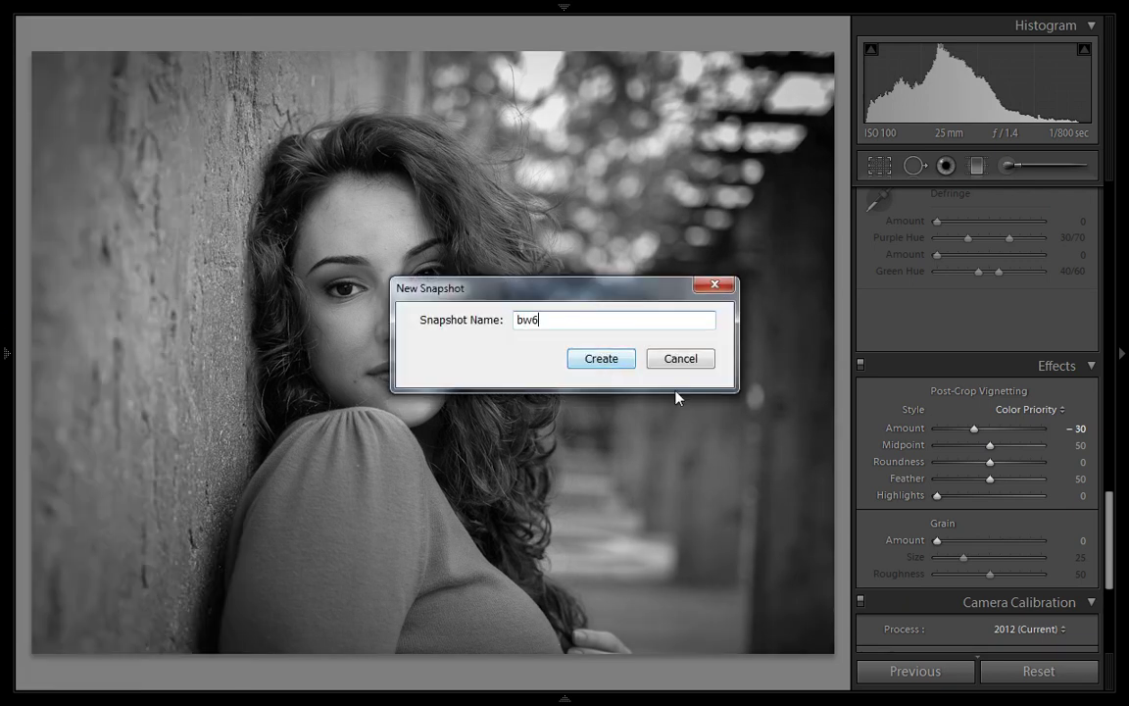
left_click(628, 373)
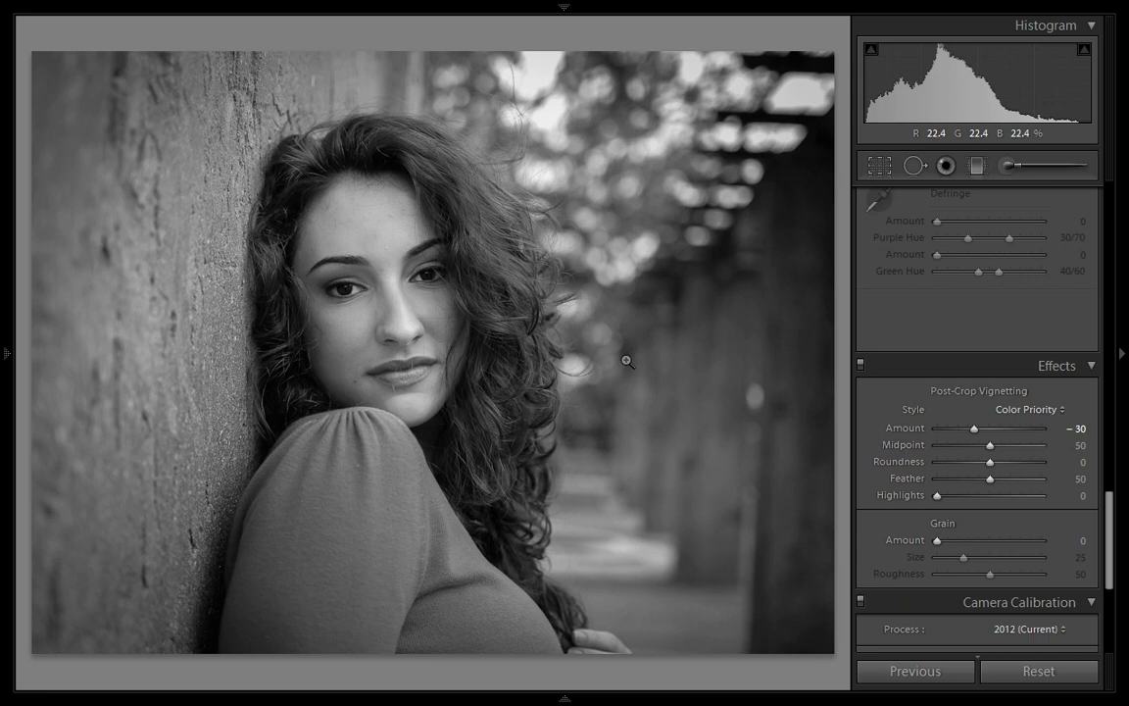
Step: Load the bw1 snapshot and view it enlarged for comparison with the other versions
mouse_move(2, 351)
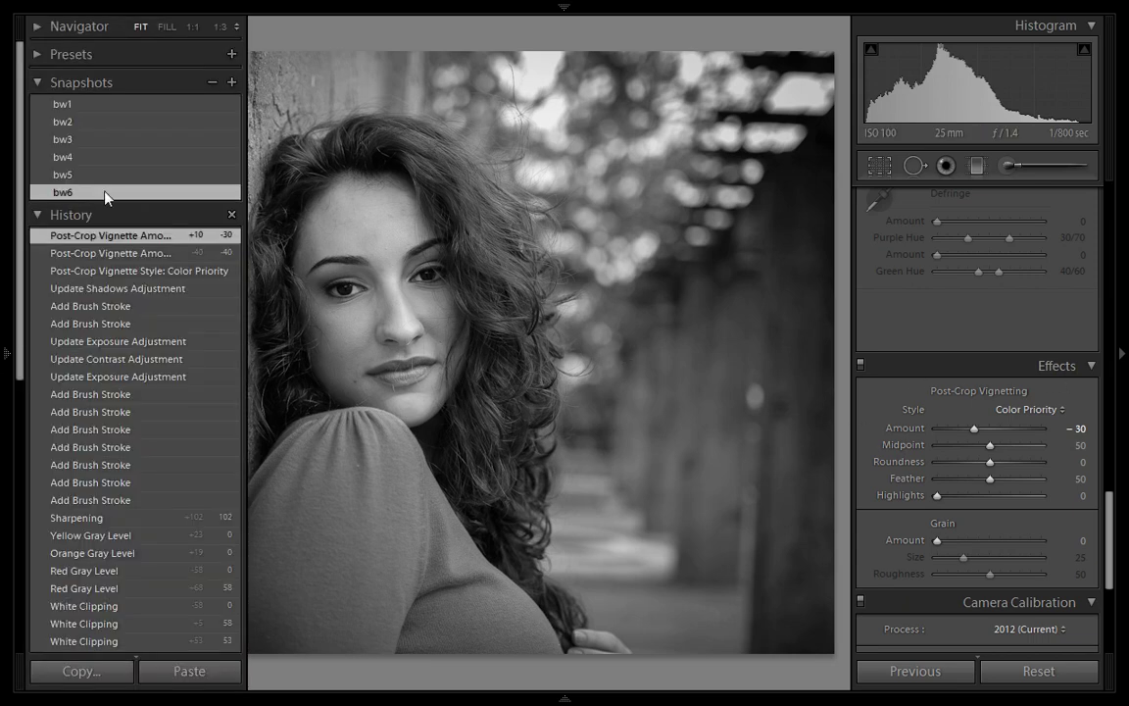
left_click(63, 108)
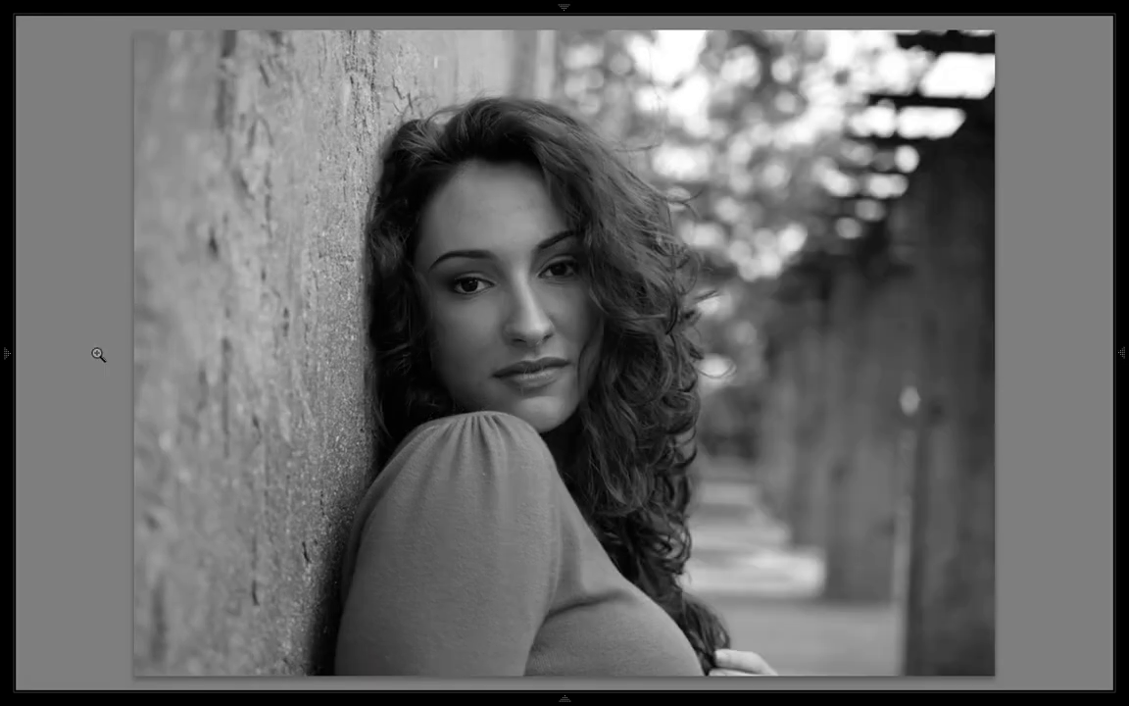
mouse_move(5, 351)
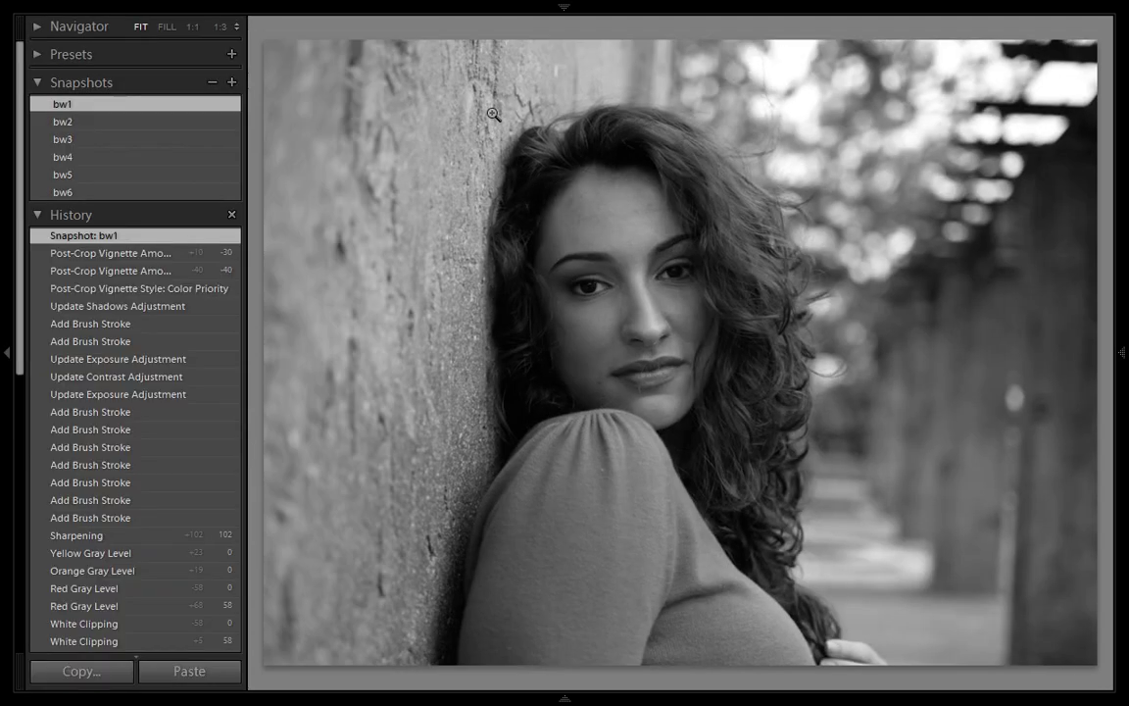
Step: Load the snapshots bw2 through bw6 one after another to compare the black-and-white versions in the enlarged view
mouse_move(1123, 351)
left_click(84, 121)
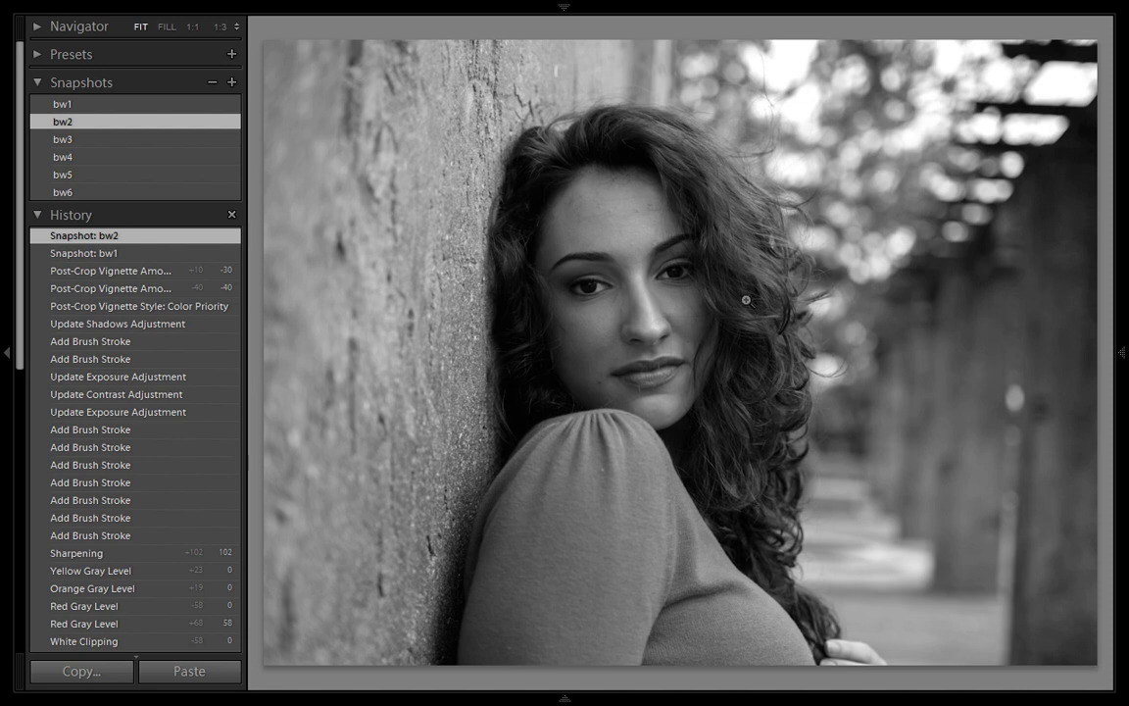
left_click(78, 143)
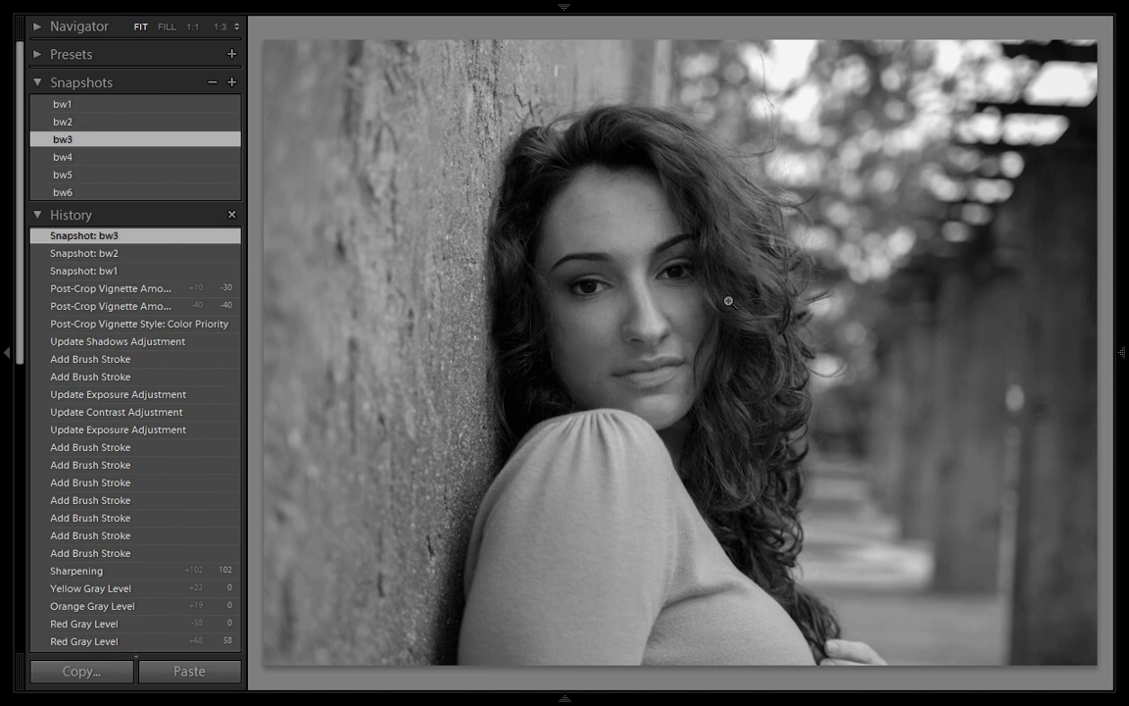
left_click(60, 163)
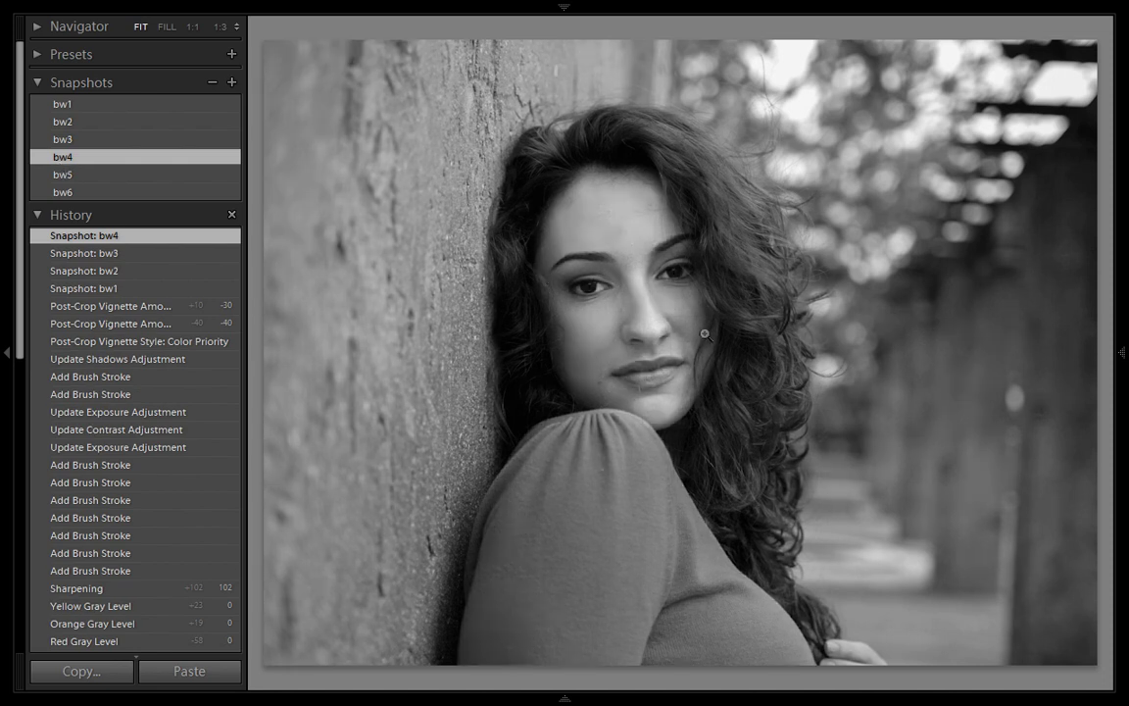
left_click(71, 180)
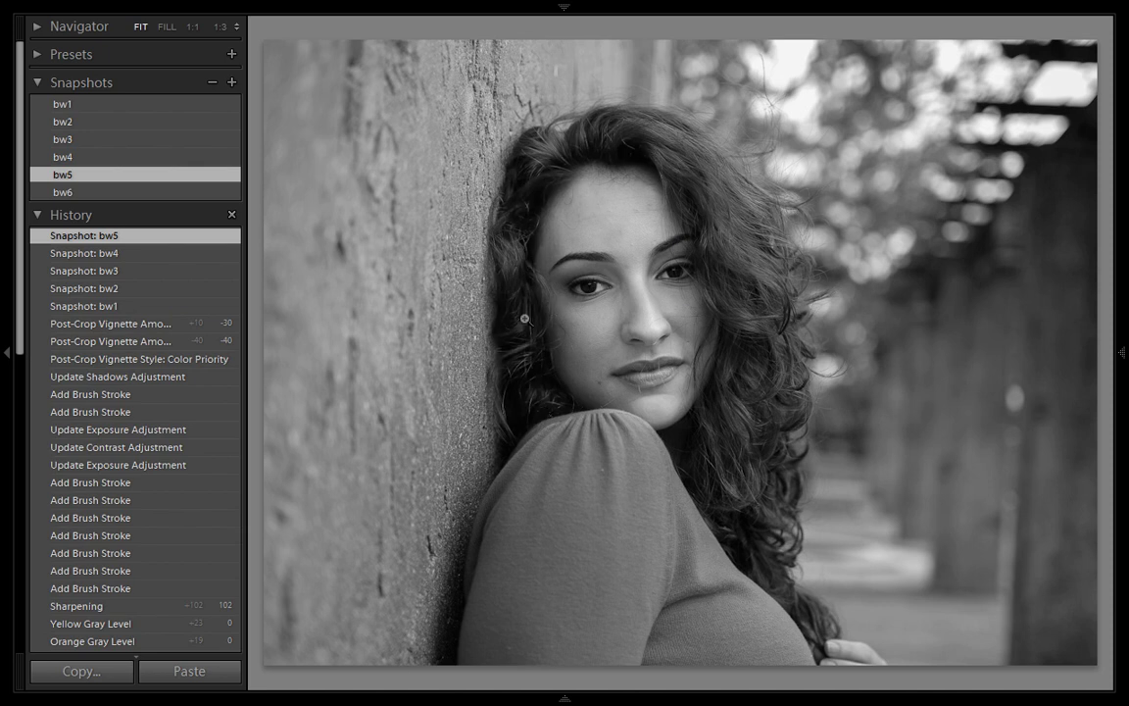
left_click(111, 193)
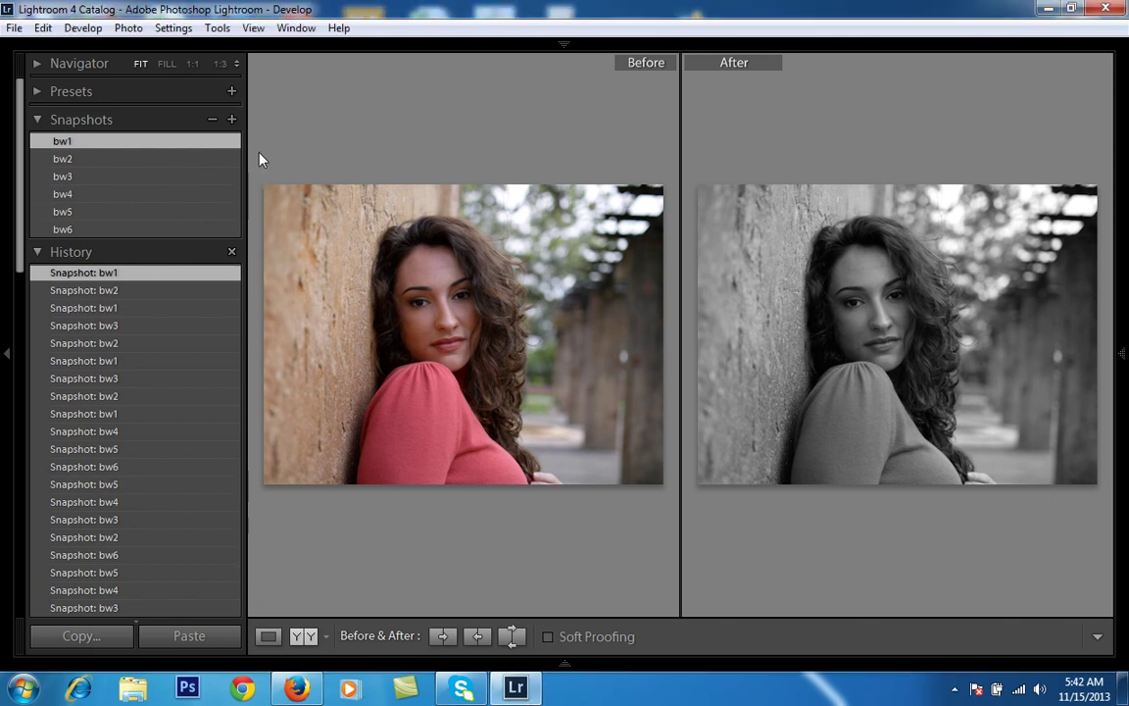
Step: Switch to full-screen mode and compare snapshots bw2 through bw6 in turn with the color original in the side-by-side Before/After view
key("f")
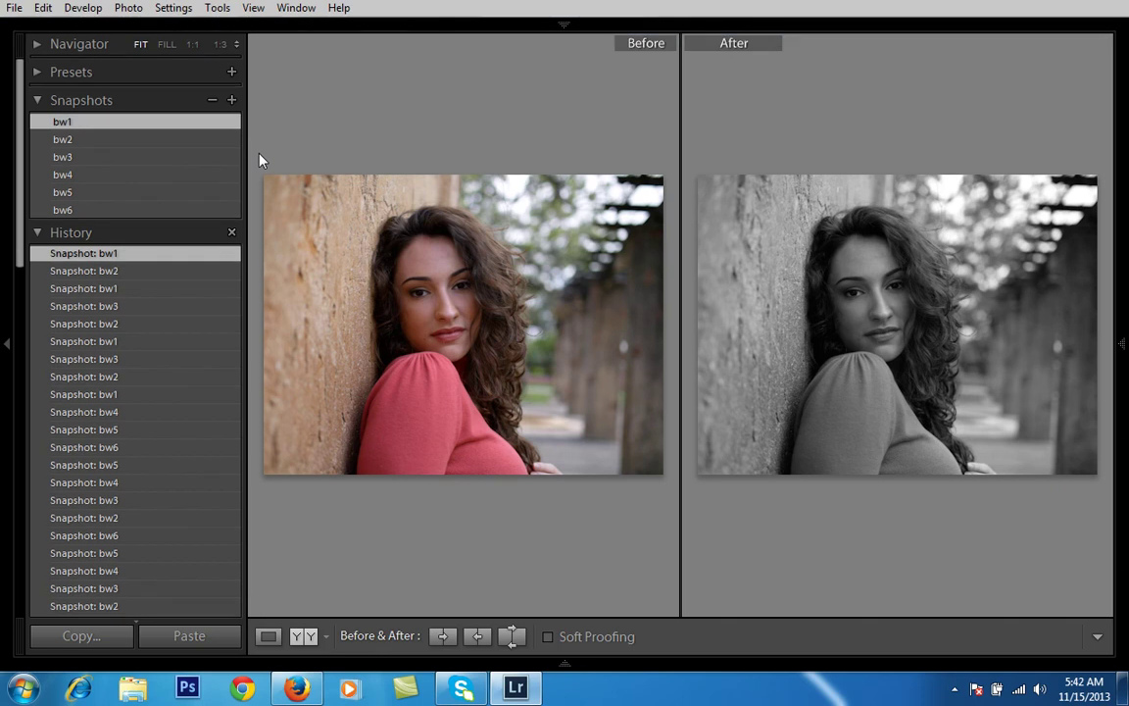
left_click(86, 122)
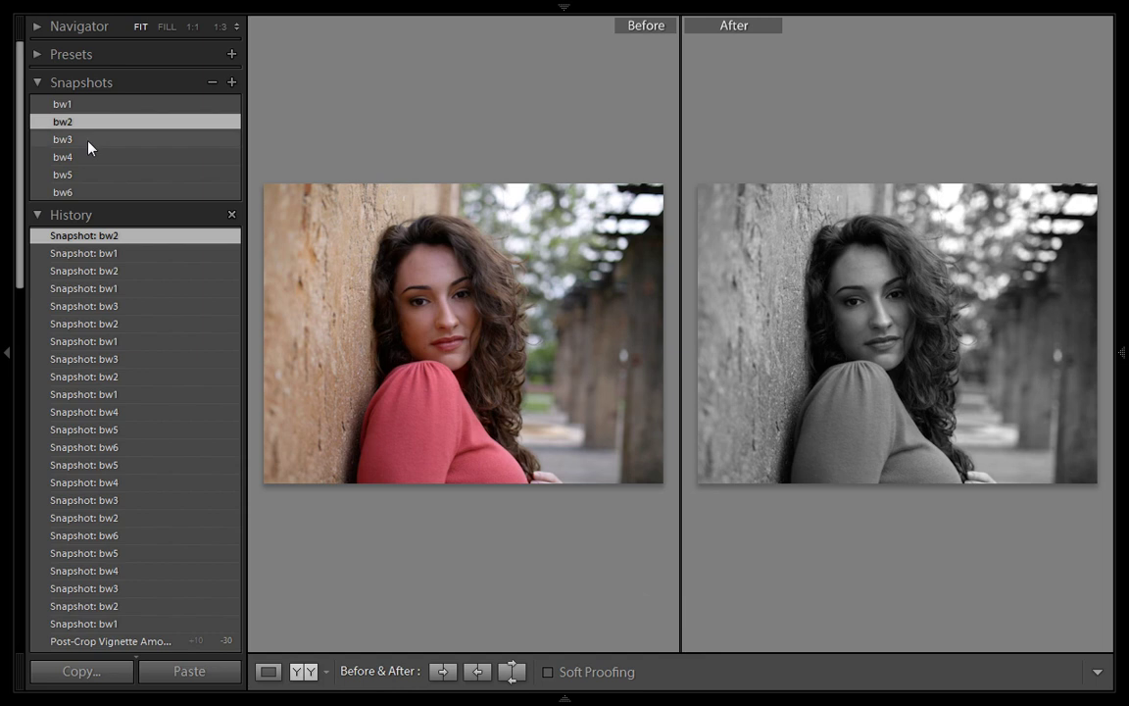
left_click(88, 143)
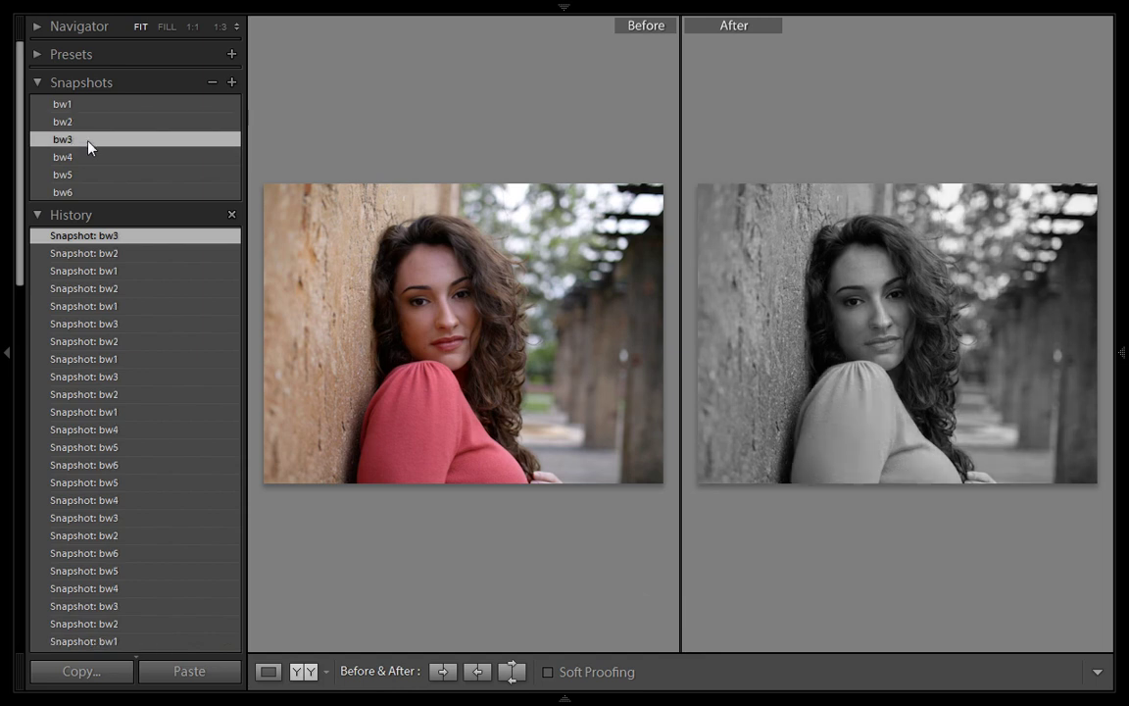
left_click(80, 158)
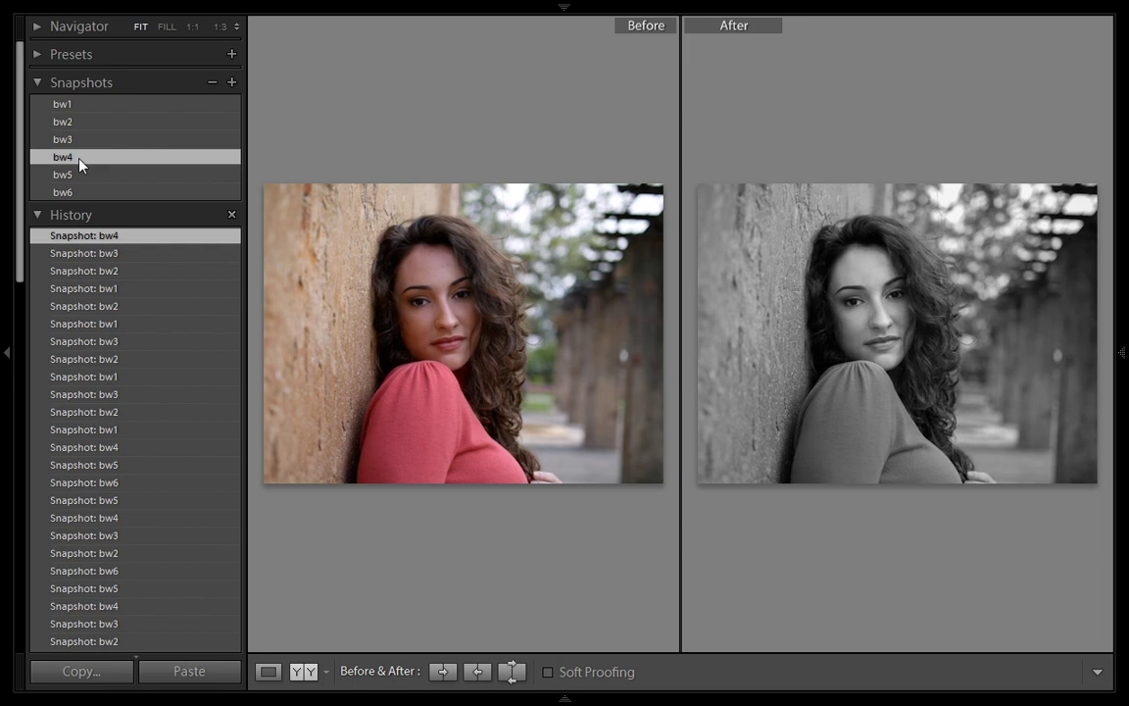
left_click(91, 175)
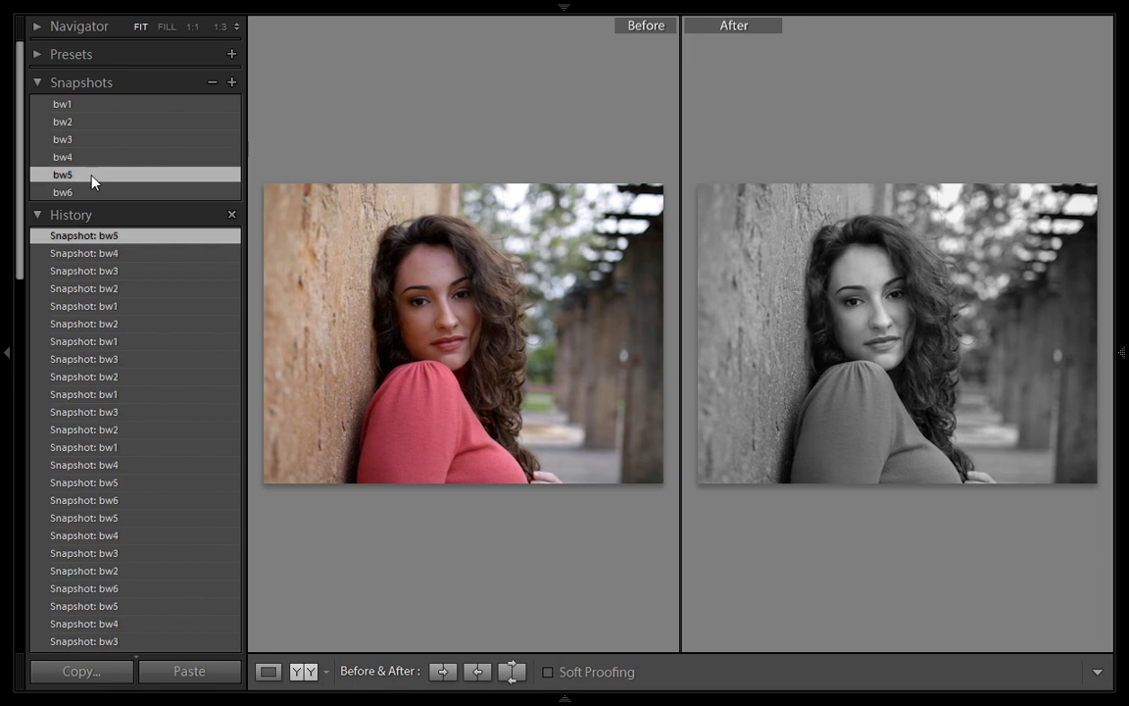
left_click(95, 194)
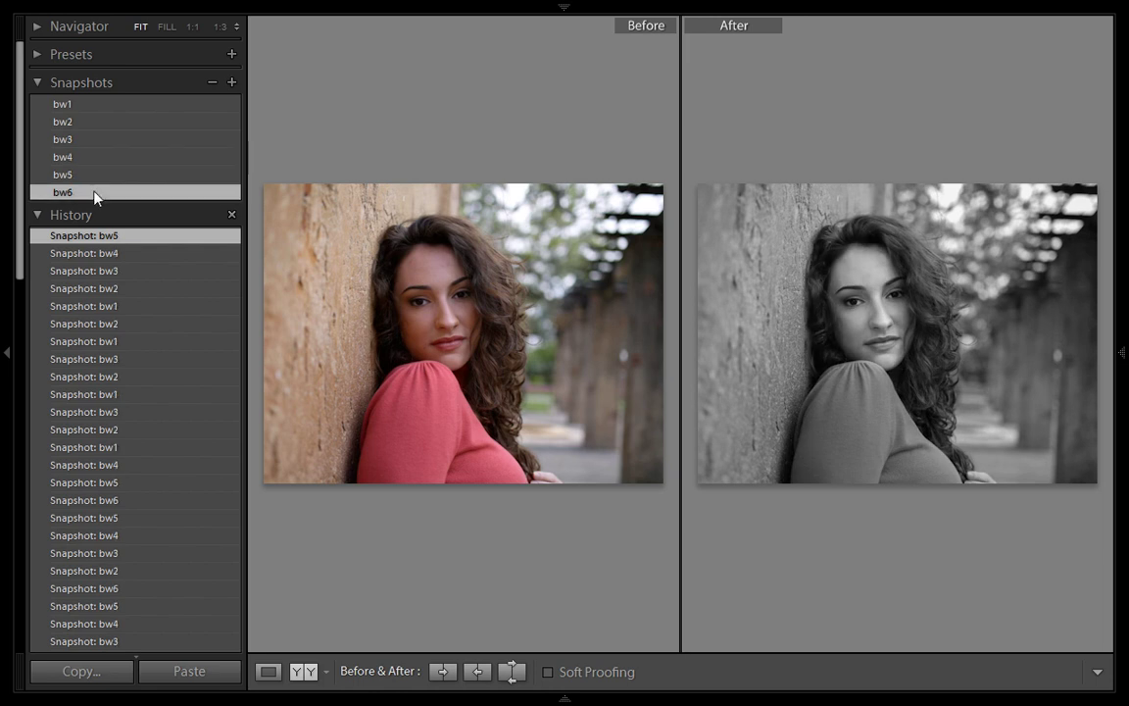